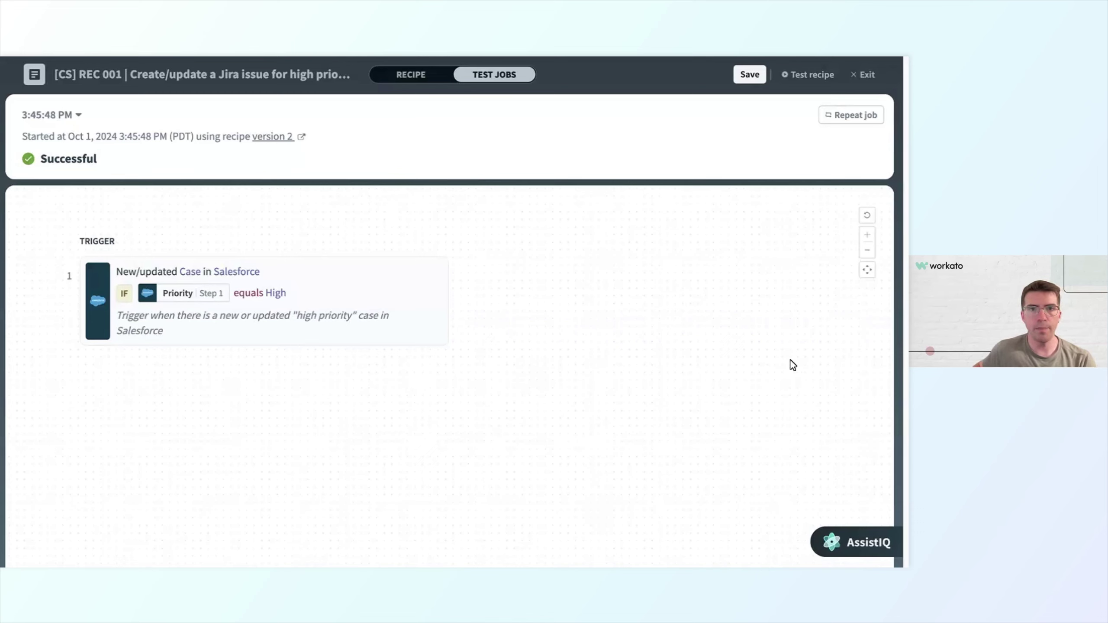
Return to the recipe's editing view and add an app action after the Salesforce trigger, choosing Jira as its app.
click(419, 75)
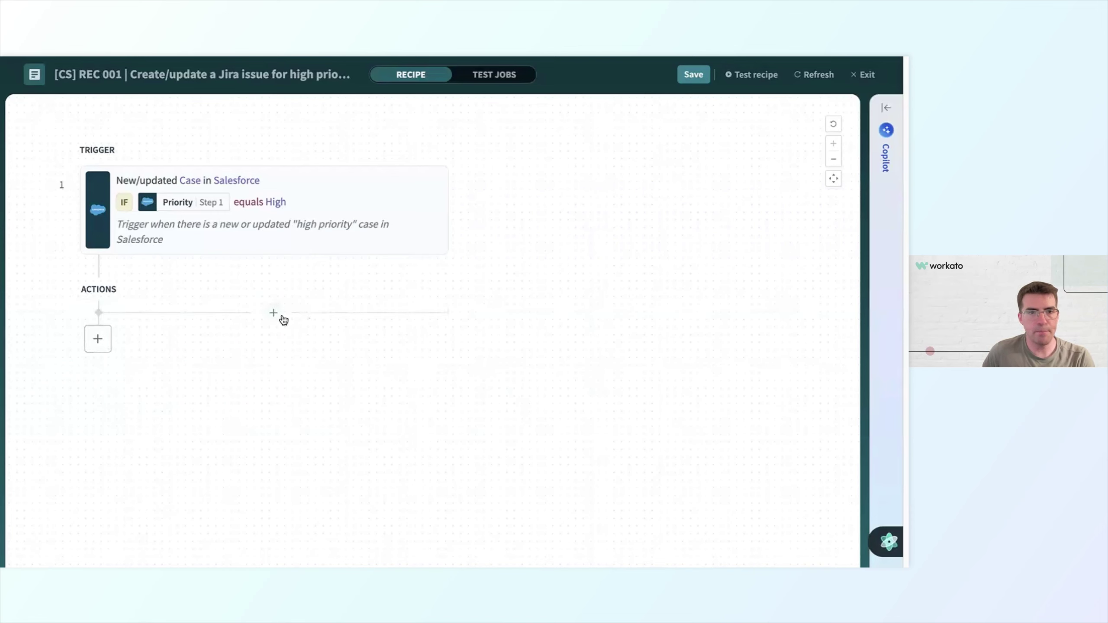
click(270, 313)
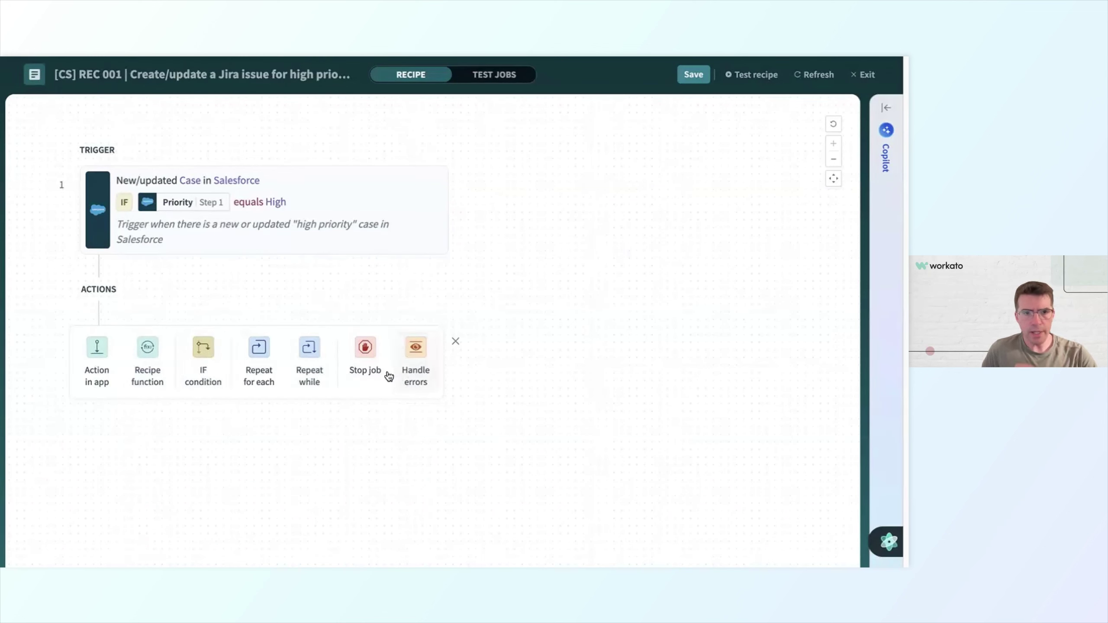
mouse_move(123, 315)
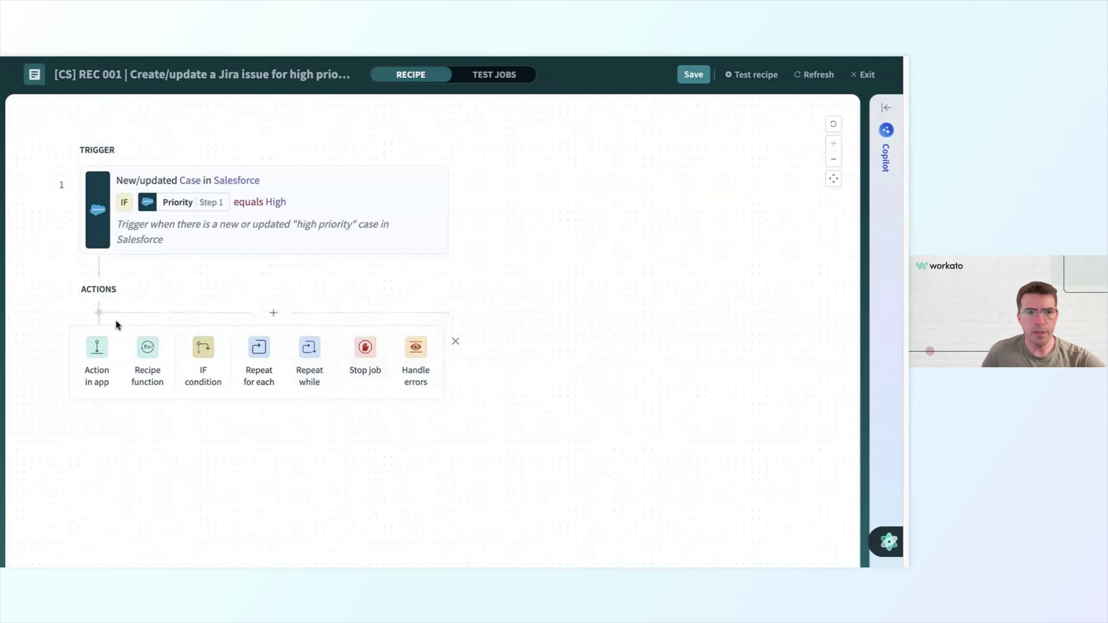
click(96, 356)
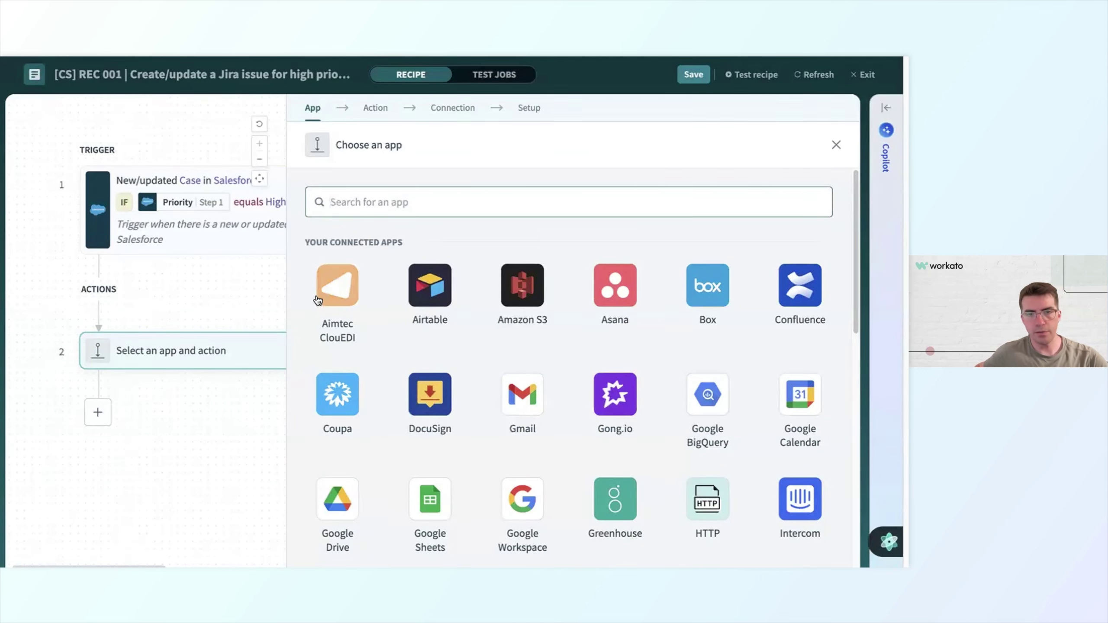
text(jira)
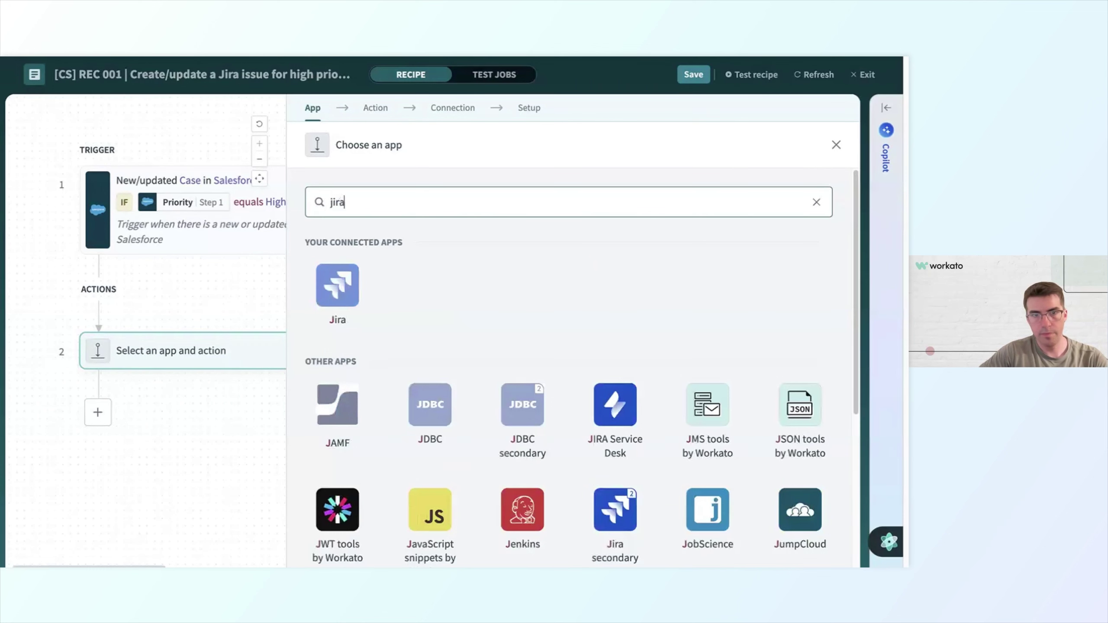
click(342, 292)
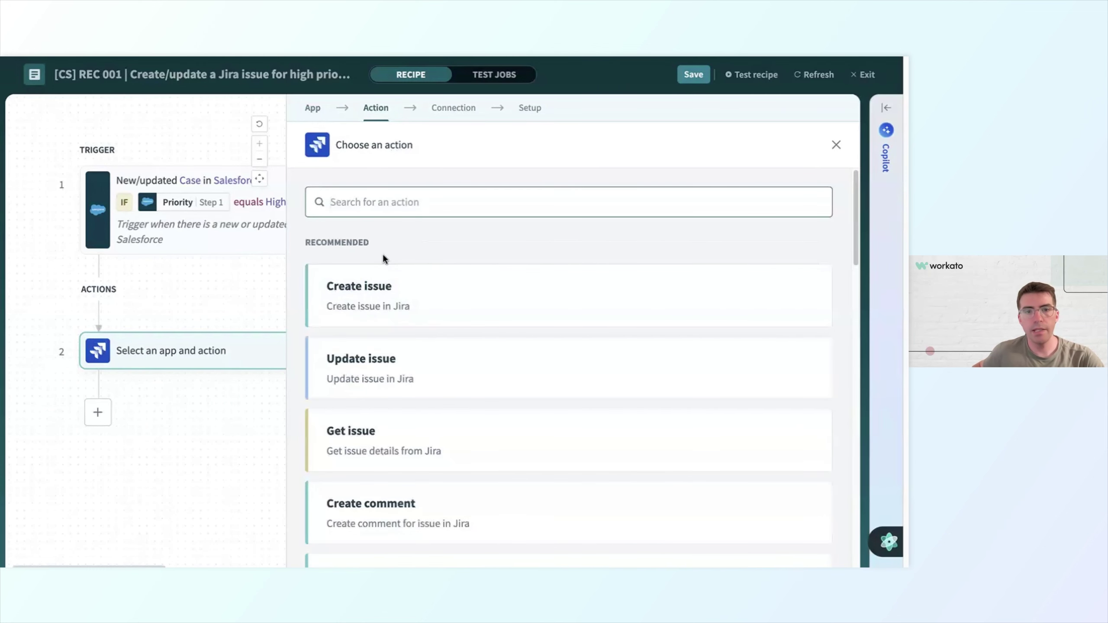
Review the Jira actions, choose Create issue, and use the Jira - IDEA Lifestyle Integration User connection.
scroll(385, 255, down, 1)
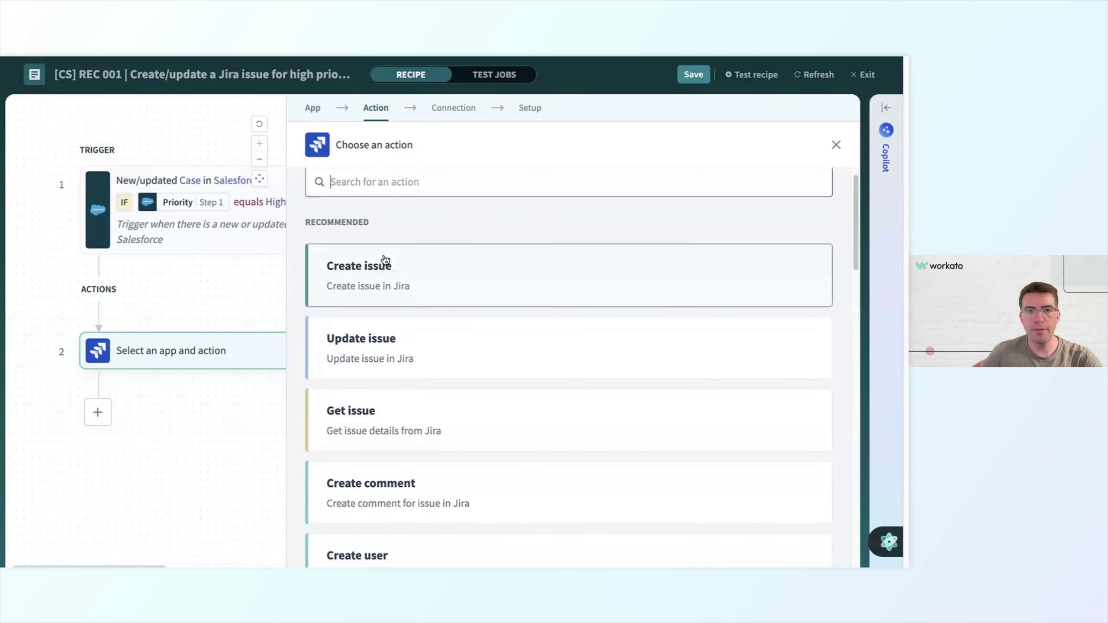
scroll(494, 314, down, 5)
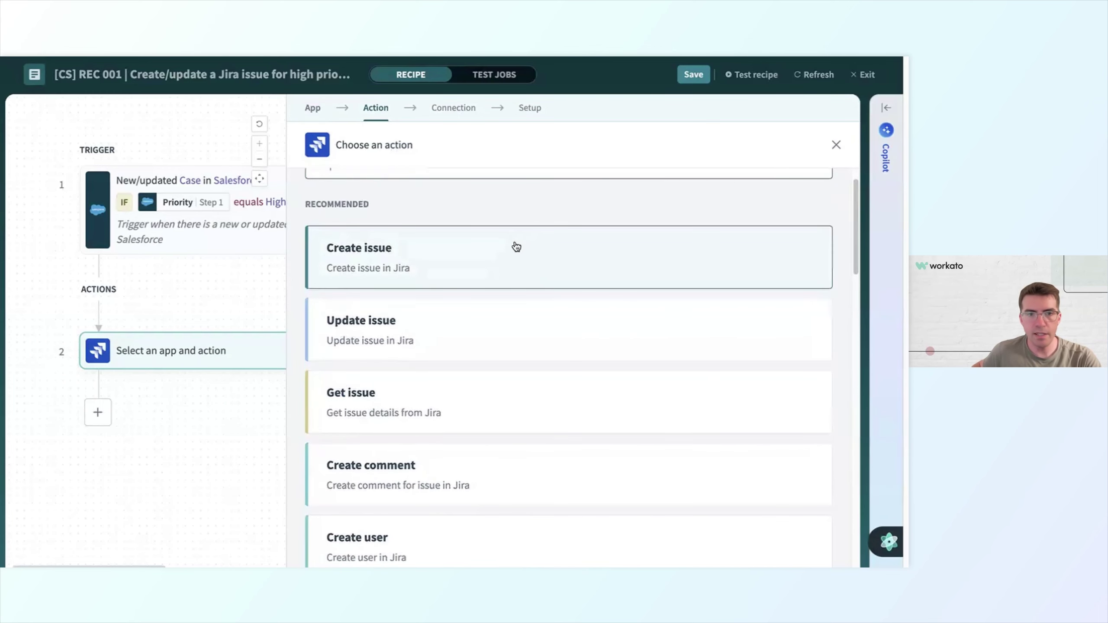
scroll(456, 318, down, 7)
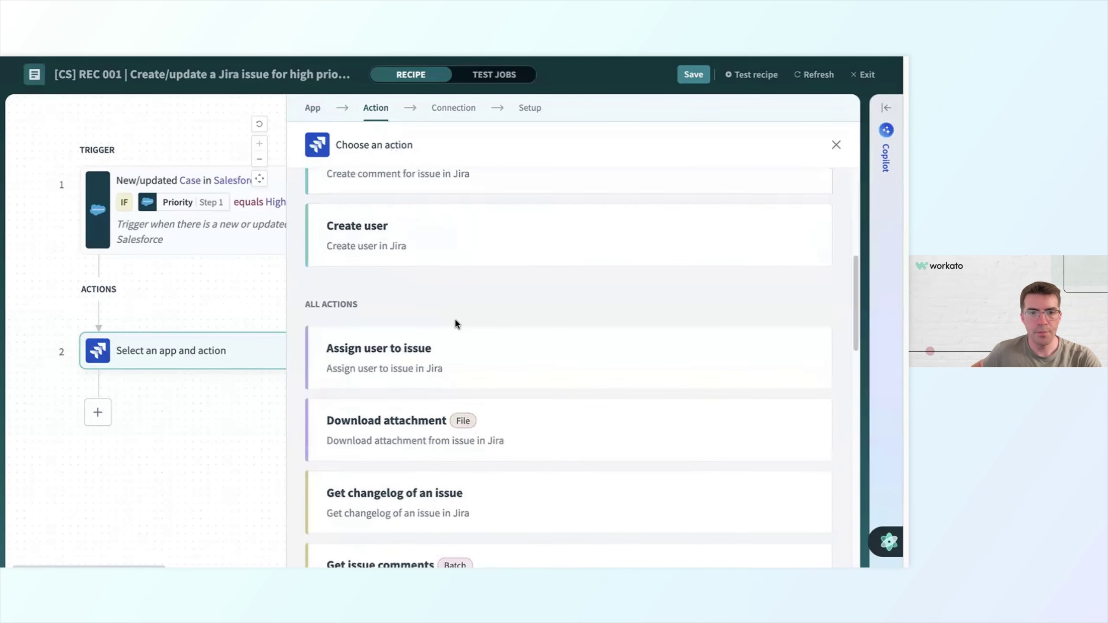
scroll(454, 317, down, 9)
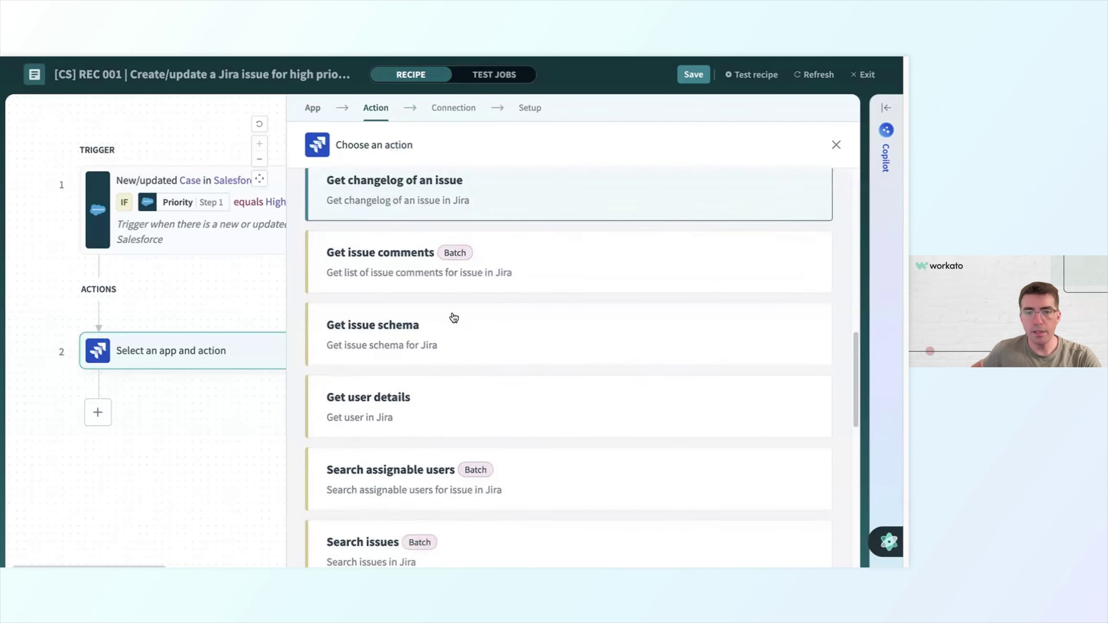
scroll(443, 296, down, 7)
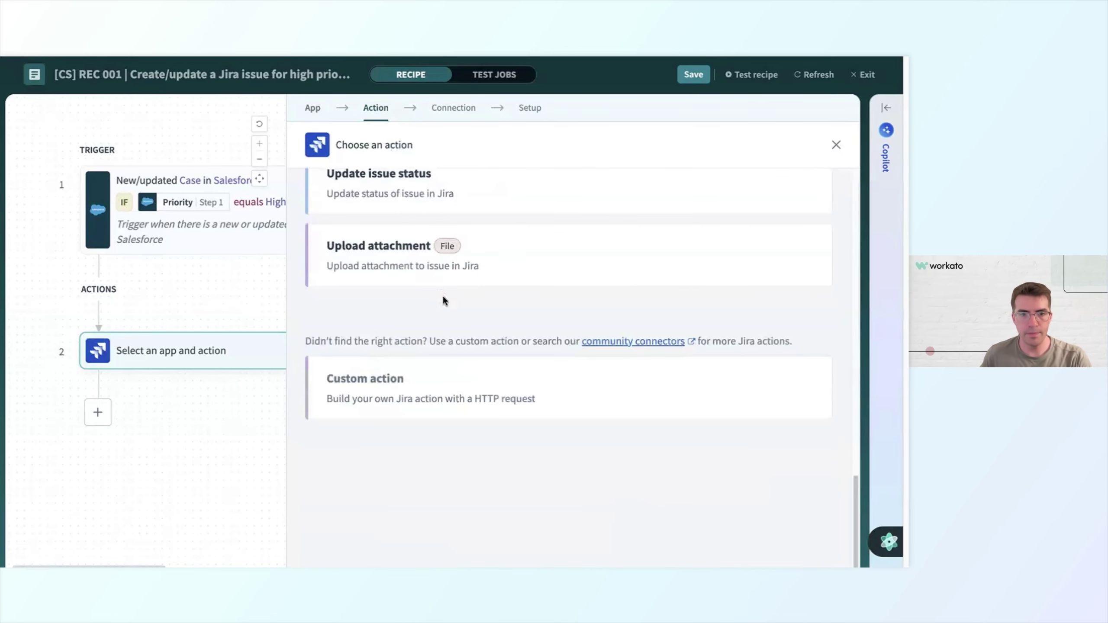
scroll(440, 290, up, 20)
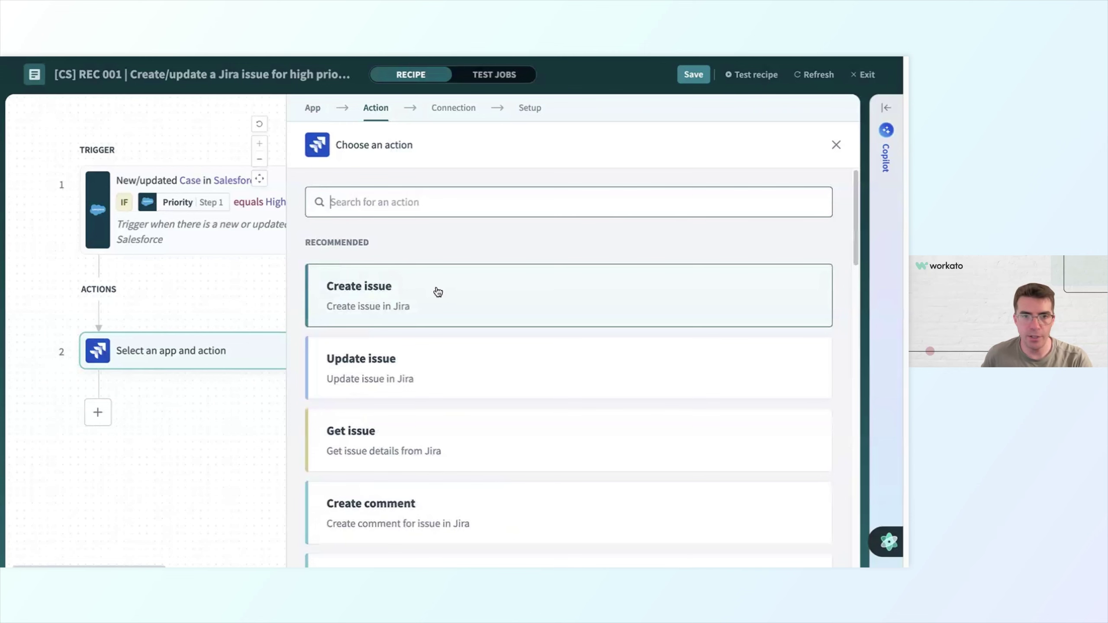
click(439, 293)
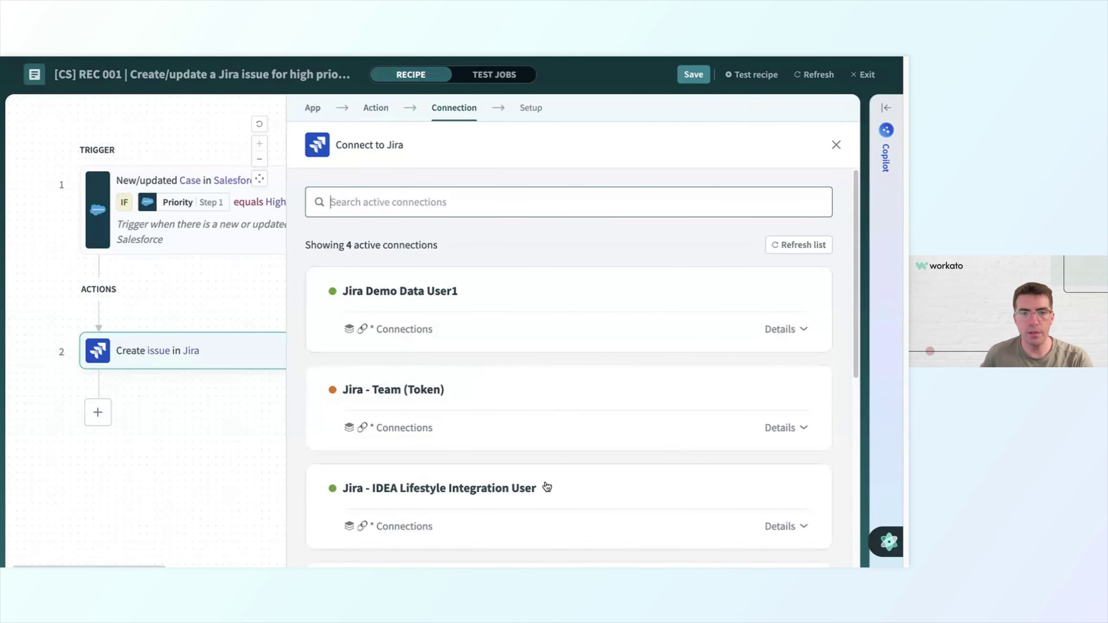
click(433, 507)
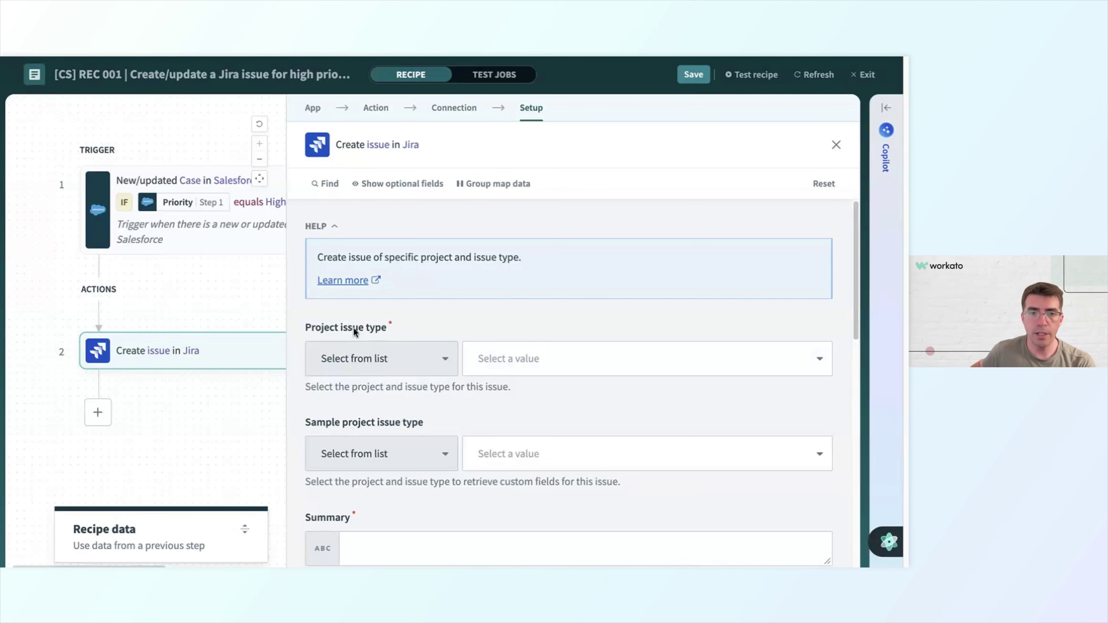
Set the Project issue type to Customer Support : Task and check the available input modes for that field.
click(489, 357)
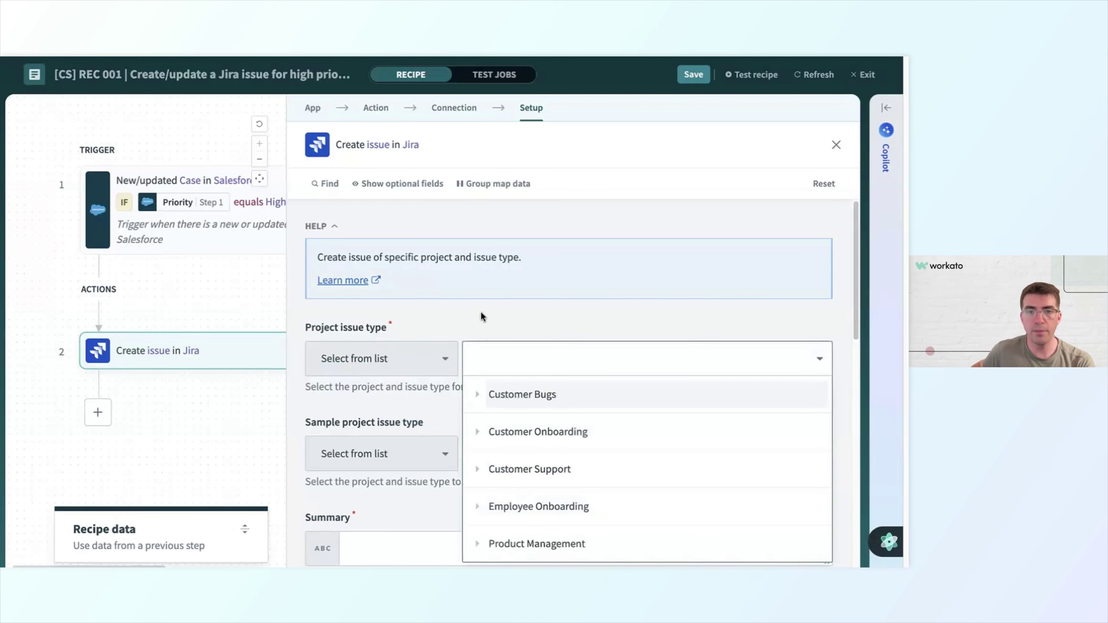
scroll(481, 309, down, 1)
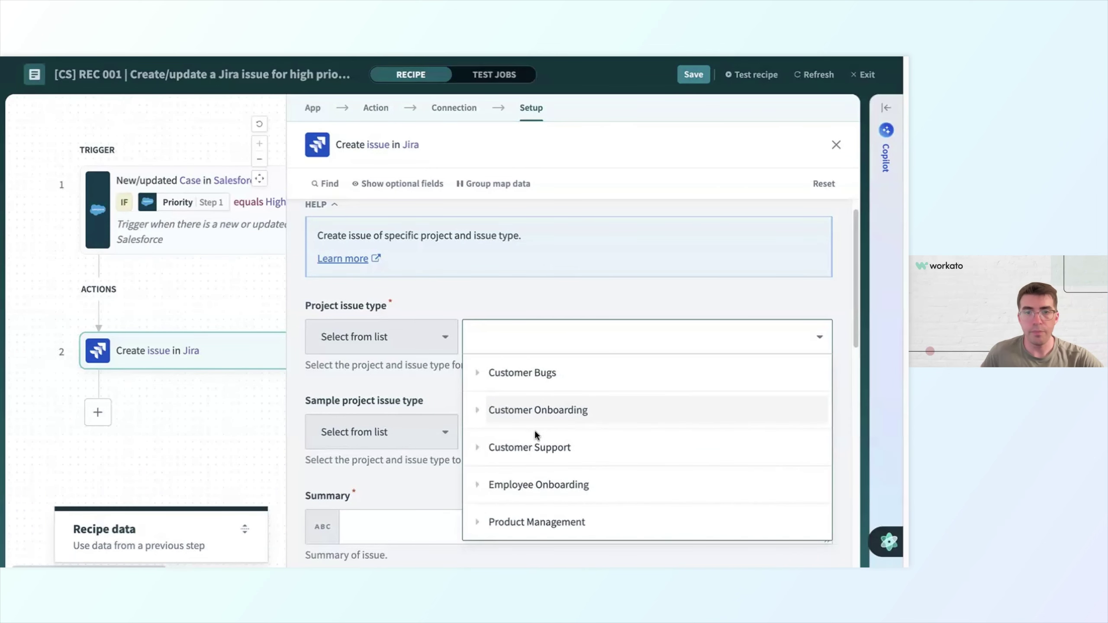
click(478, 448)
scroll(580, 449, down, 1)
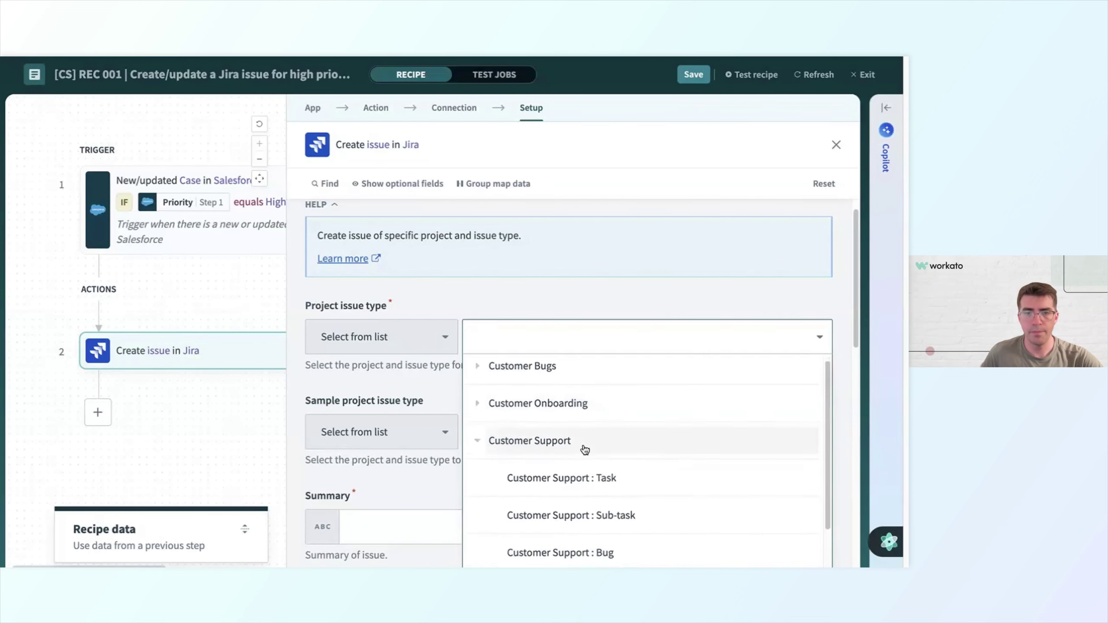
click(564, 475)
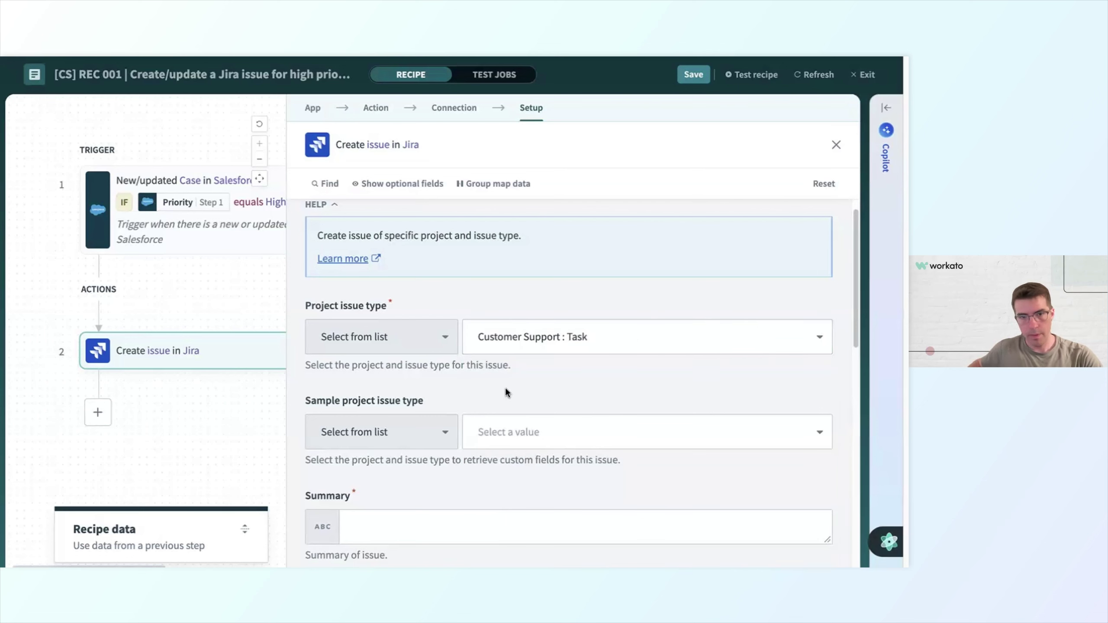
click(380, 336)
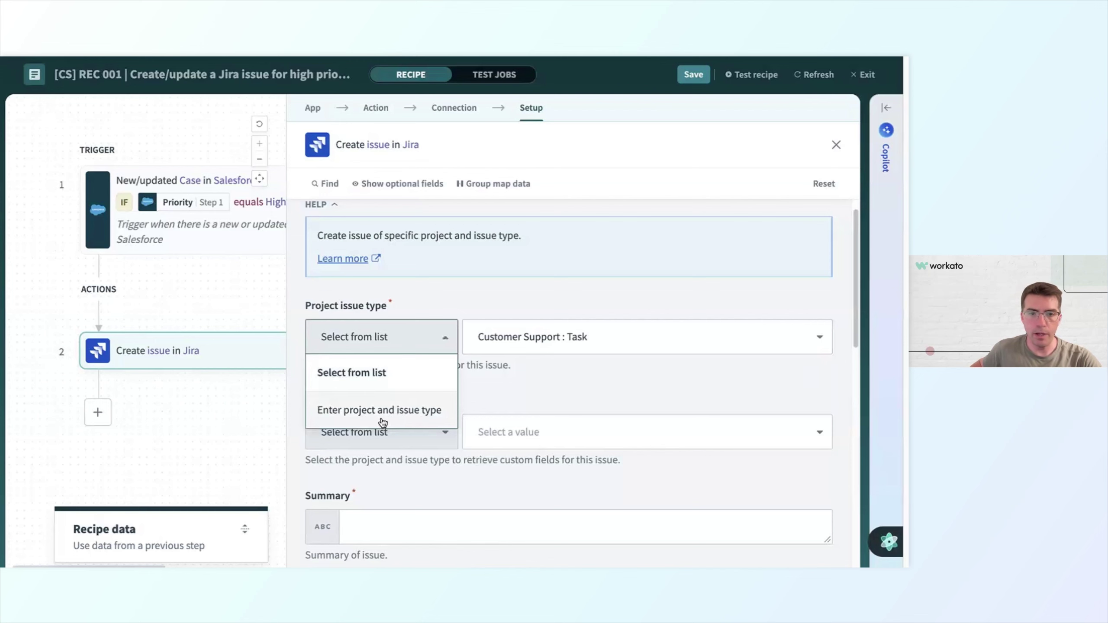
click(479, 374)
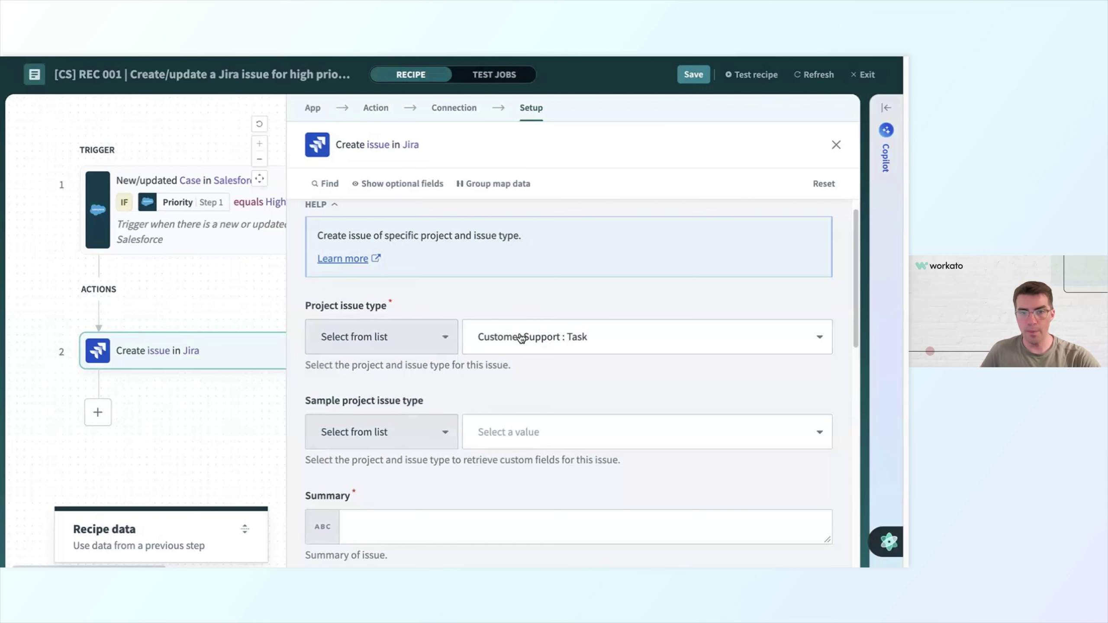
Set the Sample project issue type to Customer Support : Task.
scroll(526, 291, down, 2)
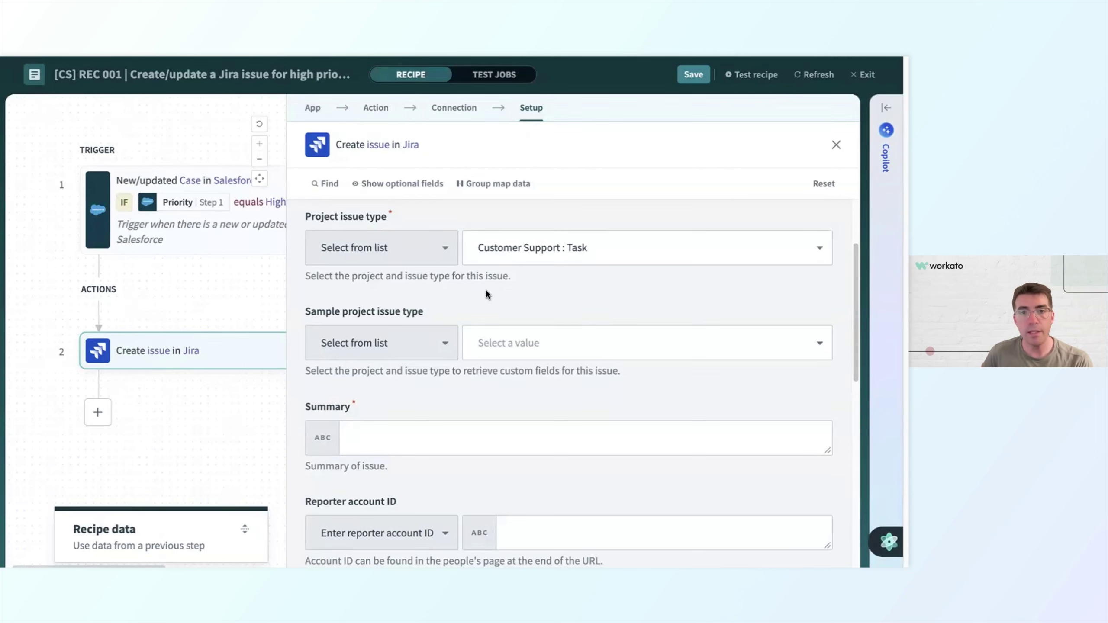
click(532, 344)
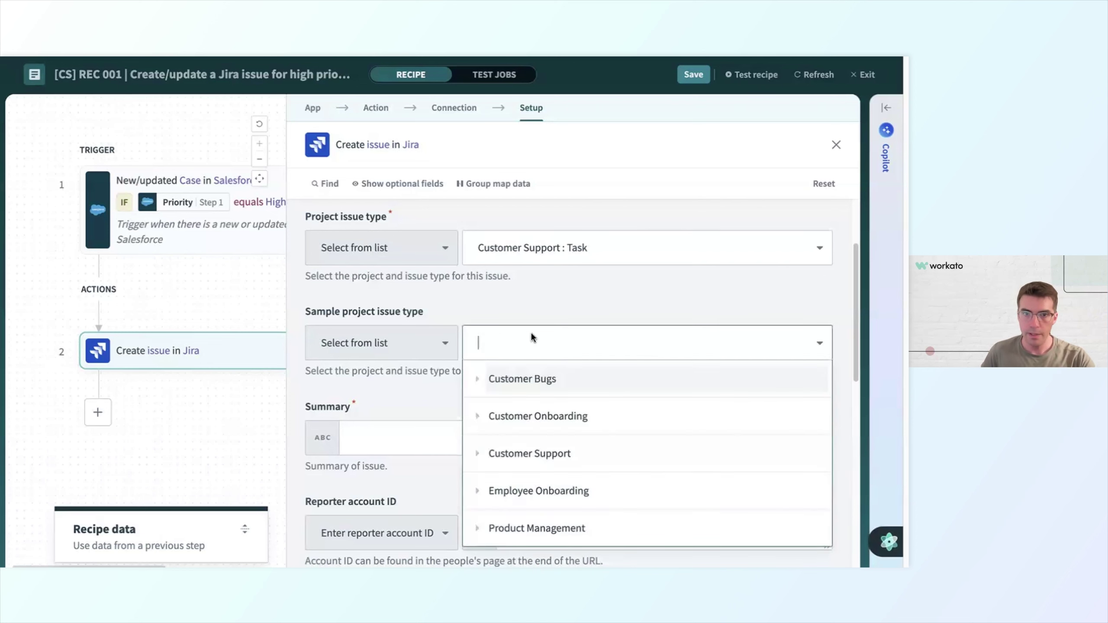
click(545, 455)
scroll(528, 391, down, 1)
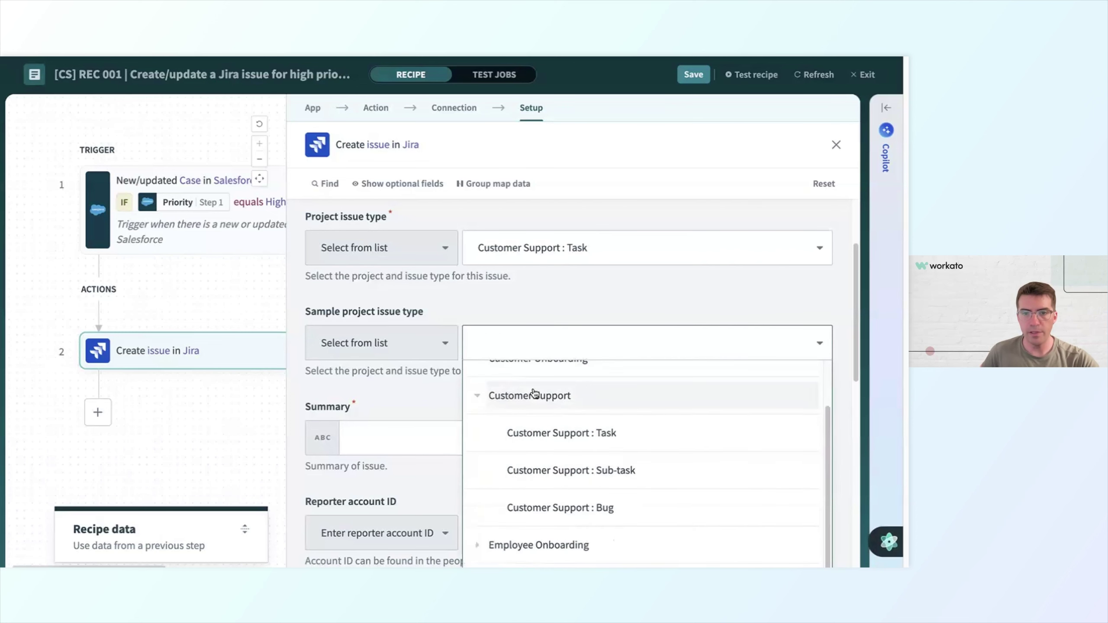
click(554, 437)
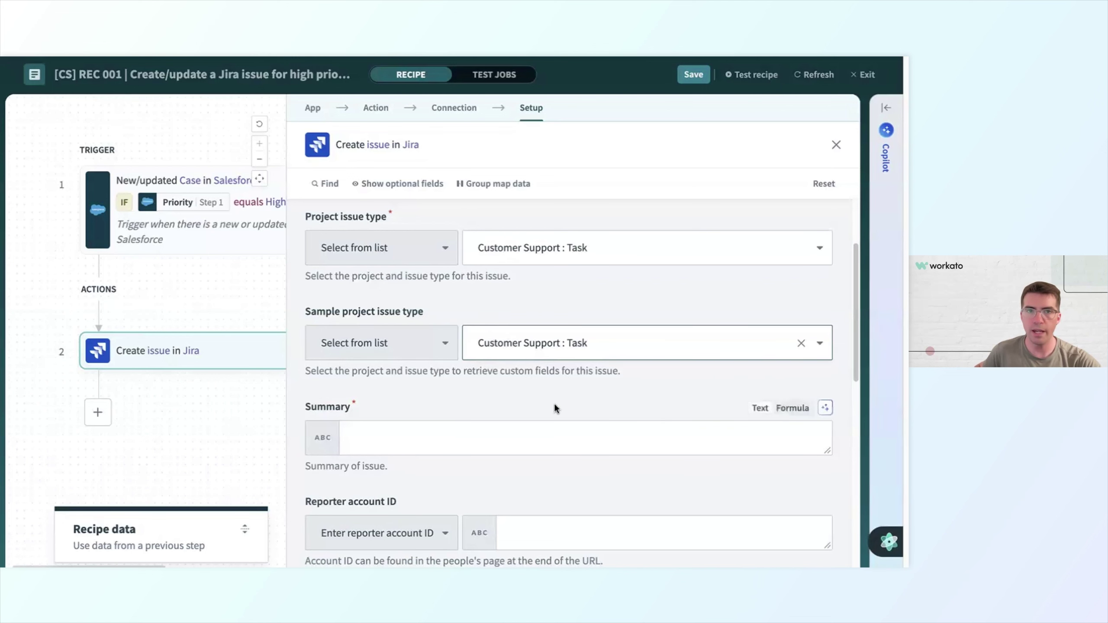
Fill the issue Description with the Step 1 Description datapill, a blank line, and the Case Number and Case Reason datapills on separate lines.
scroll(554, 404, down, 1)
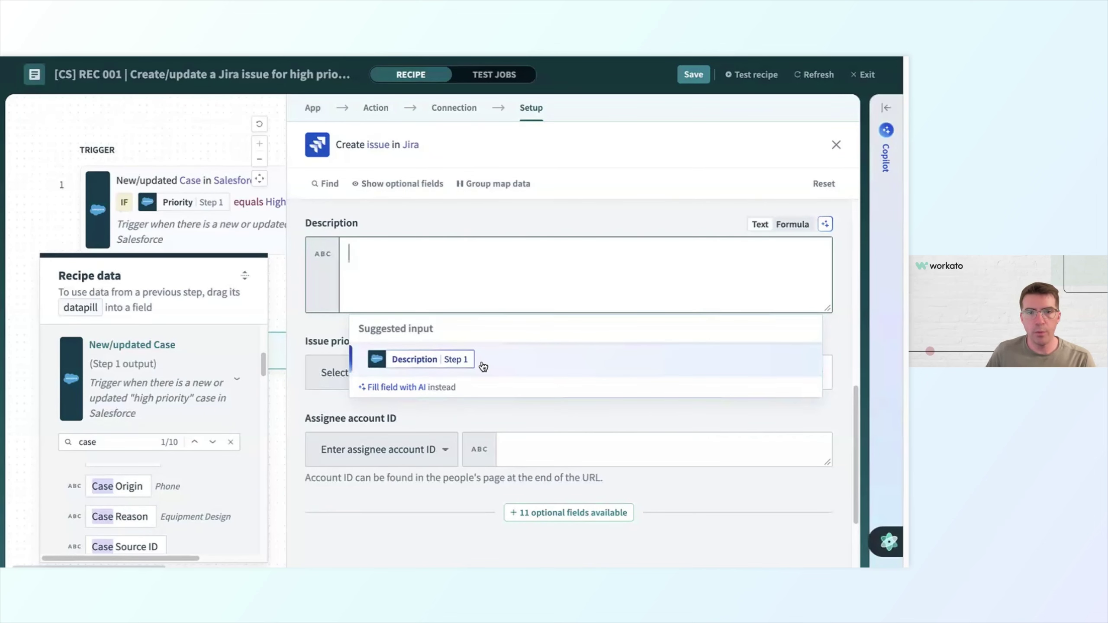
click(424, 365)
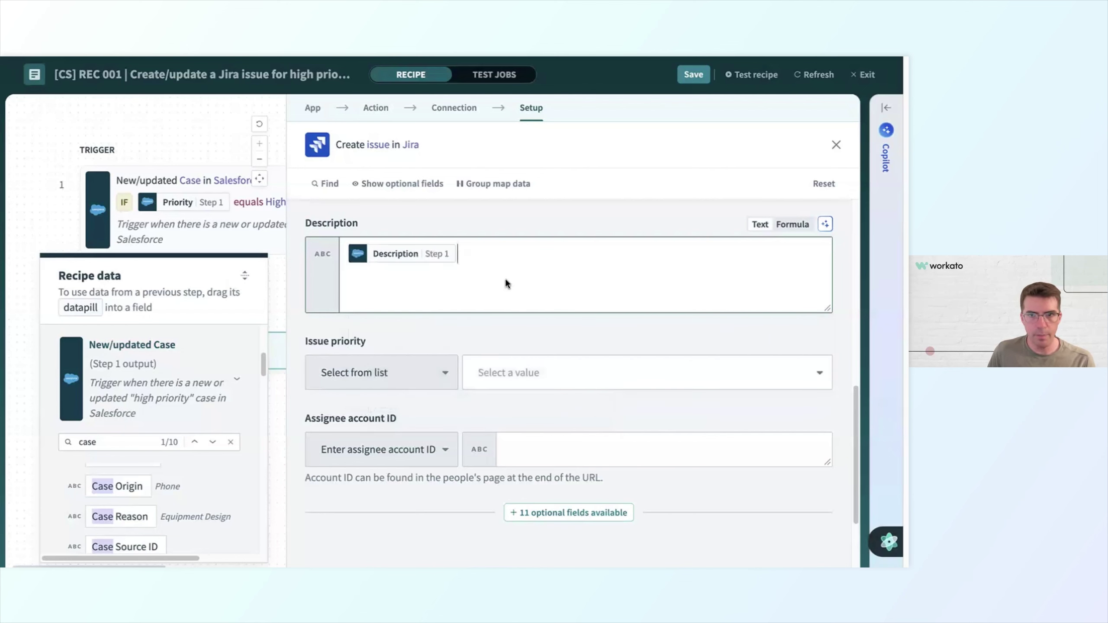
key(Return)
key(Return)
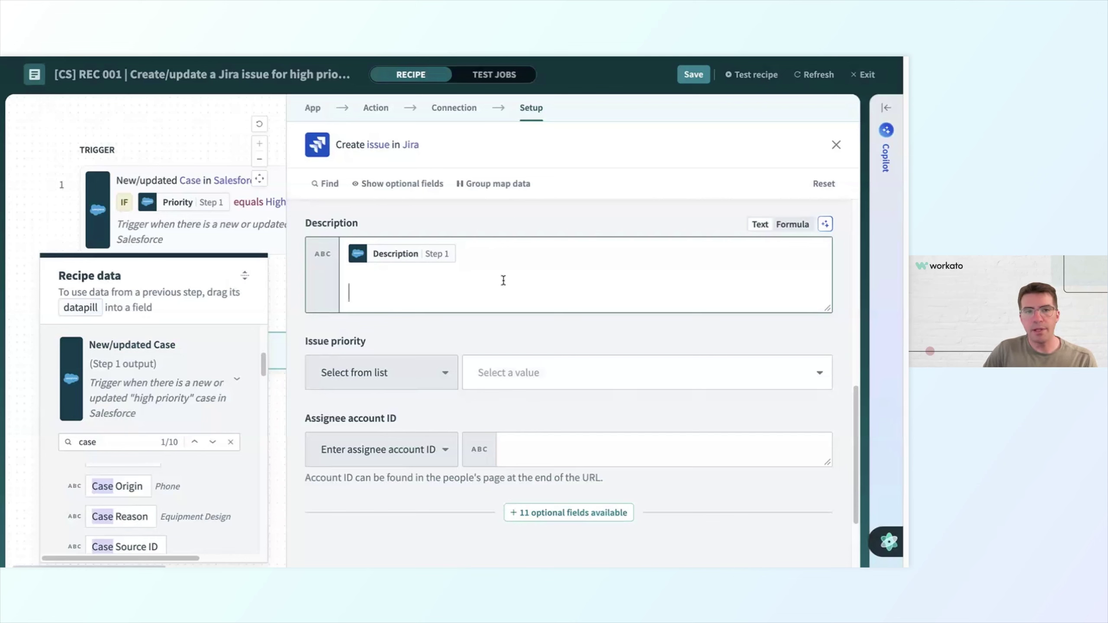
click(140, 517)
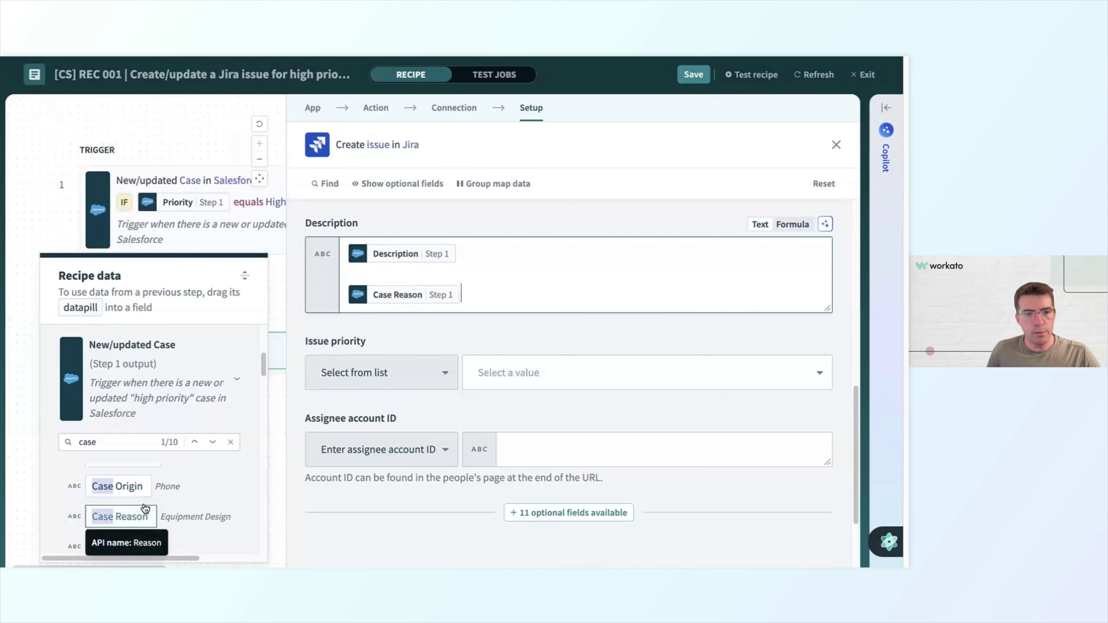
scroll(120, 484, up, 1)
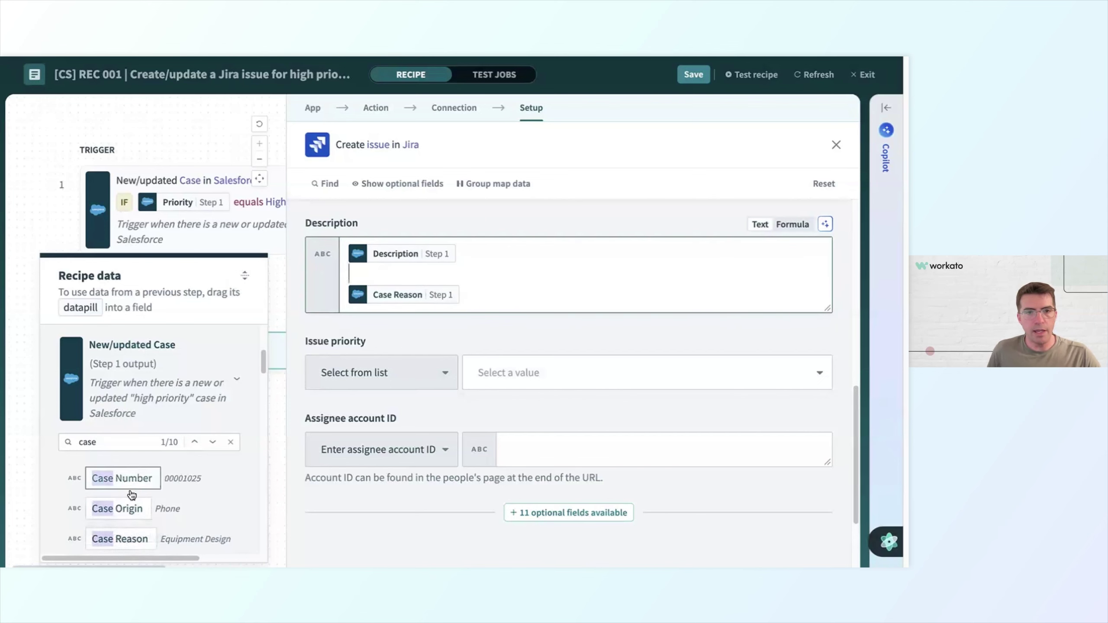
click(122, 478)
click(517, 255)
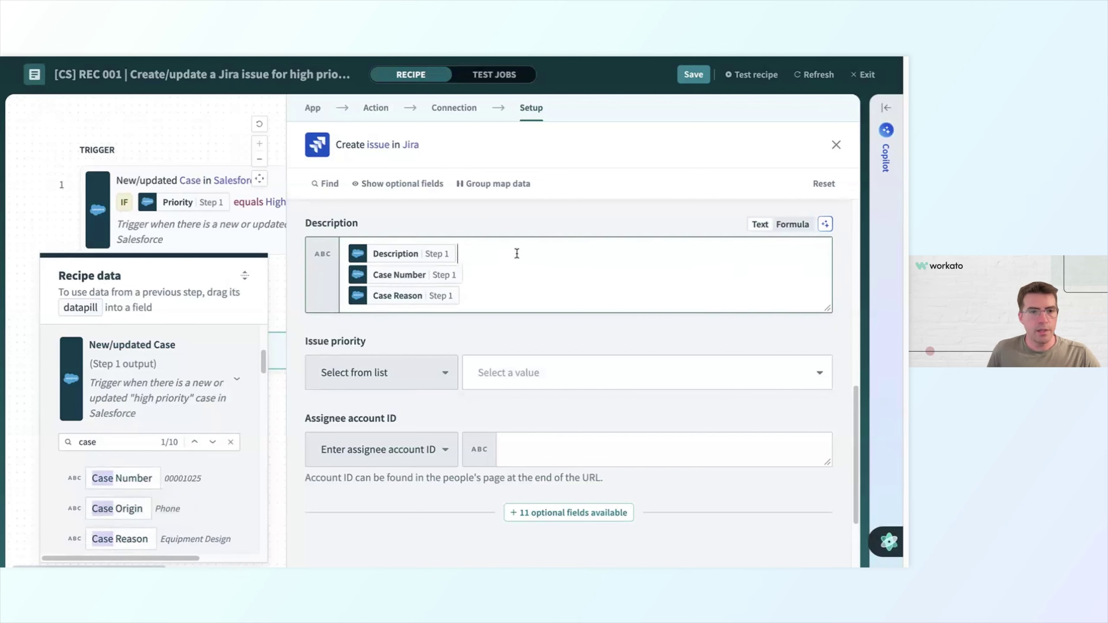
key(Return)
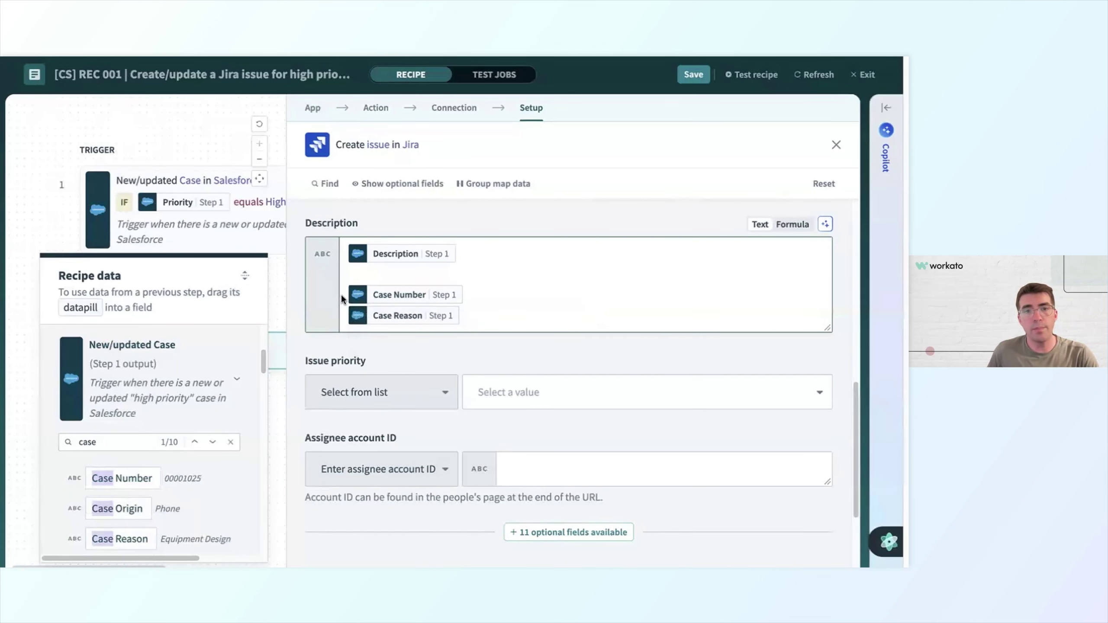
Add the text "Case Number:" and "Case Reason:" in front of the matching datapills in the issue Description.
text(Case Number:)
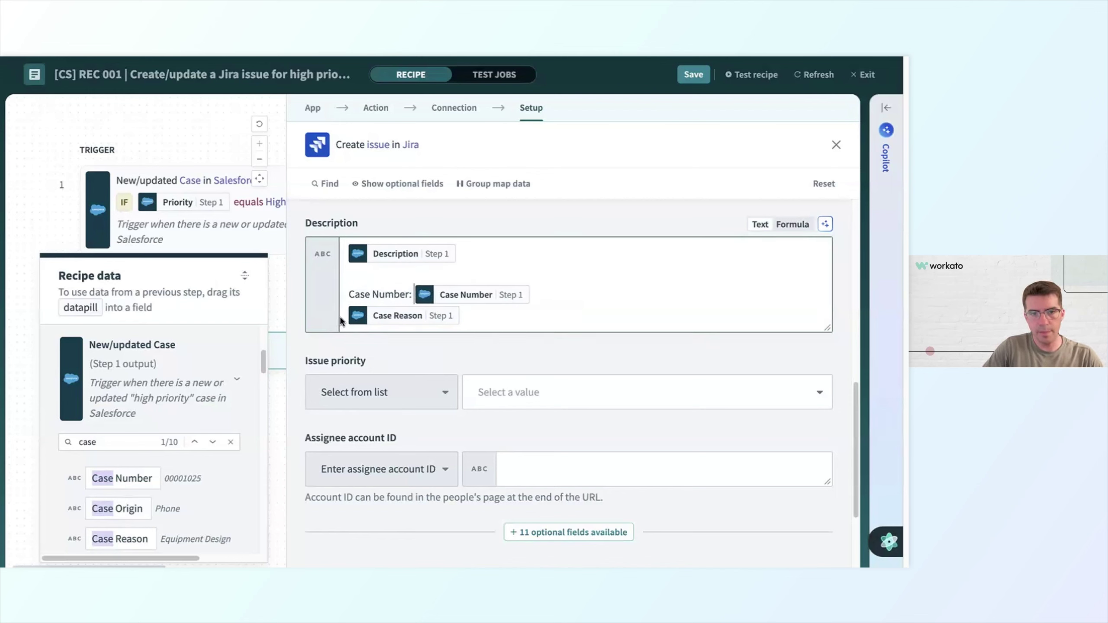
click(342, 320)
text(Case Reason:)
click(730, 466)
Show the optional Labels field in the Create issue setup and open it for editing.
scroll(720, 450, down, 1)
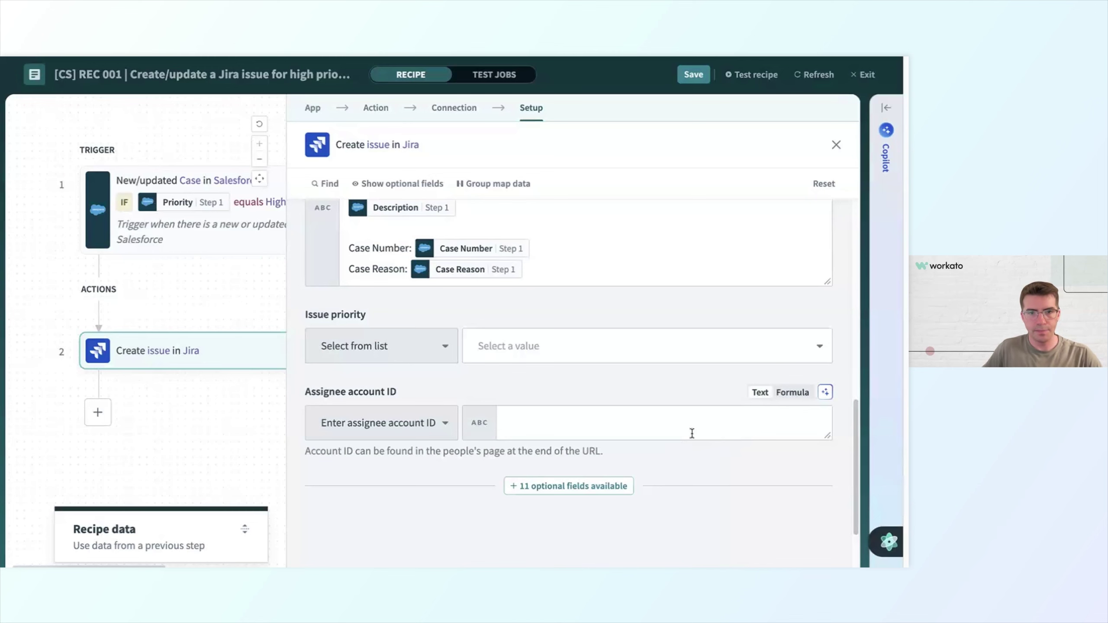
click(620, 487)
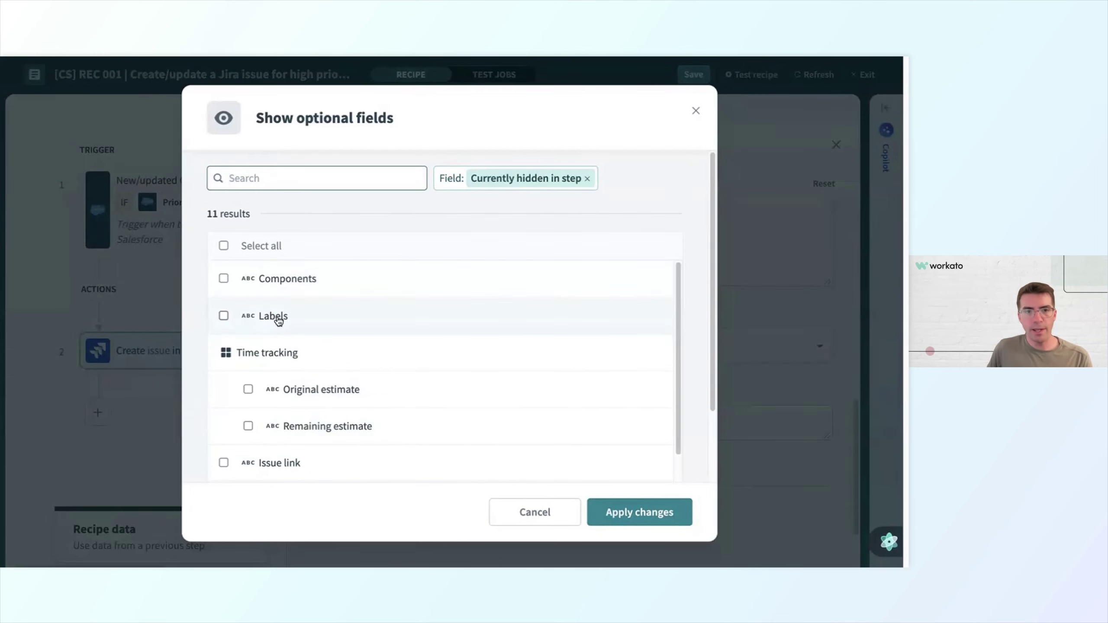
click(223, 316)
click(655, 522)
click(470, 413)
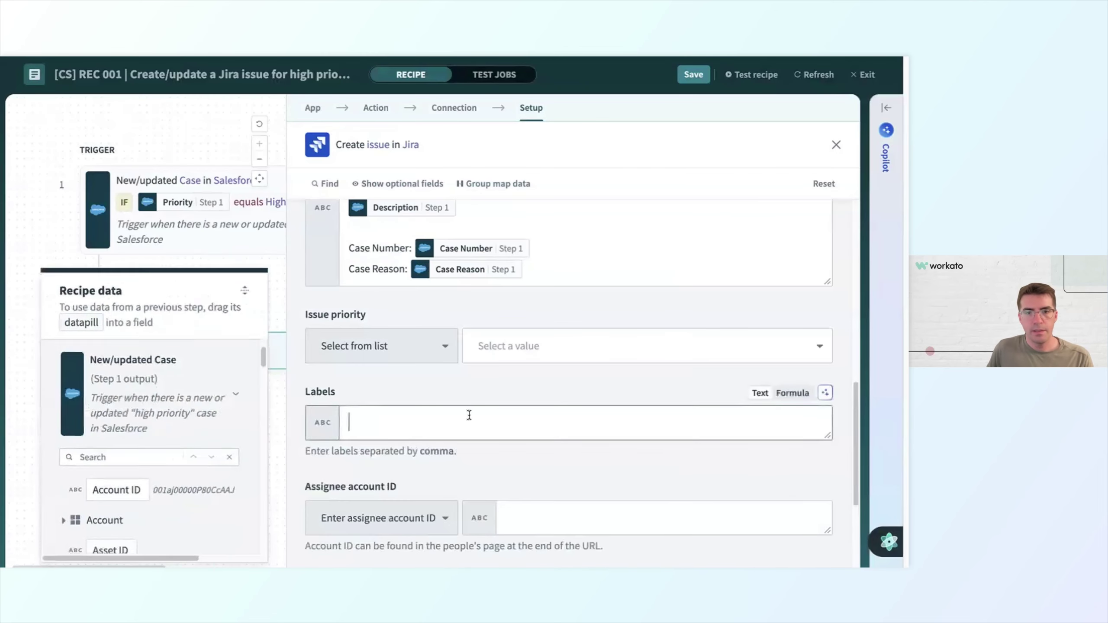
Find the Case Number datapill in the Step 1 case output and map it into the Labels field.
click(103, 440)
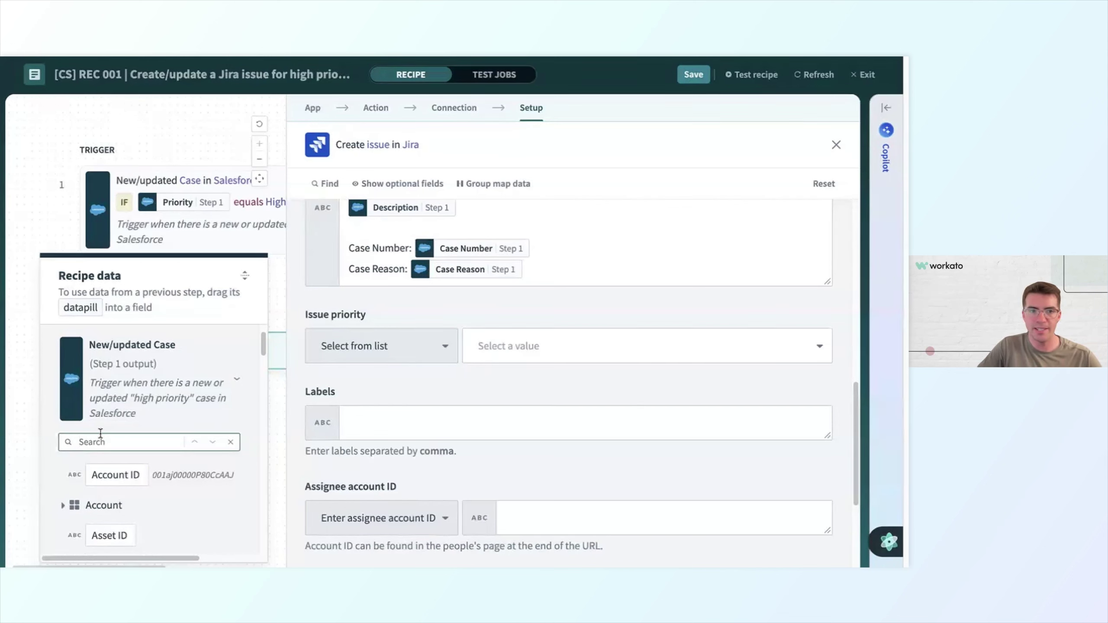
text(case)
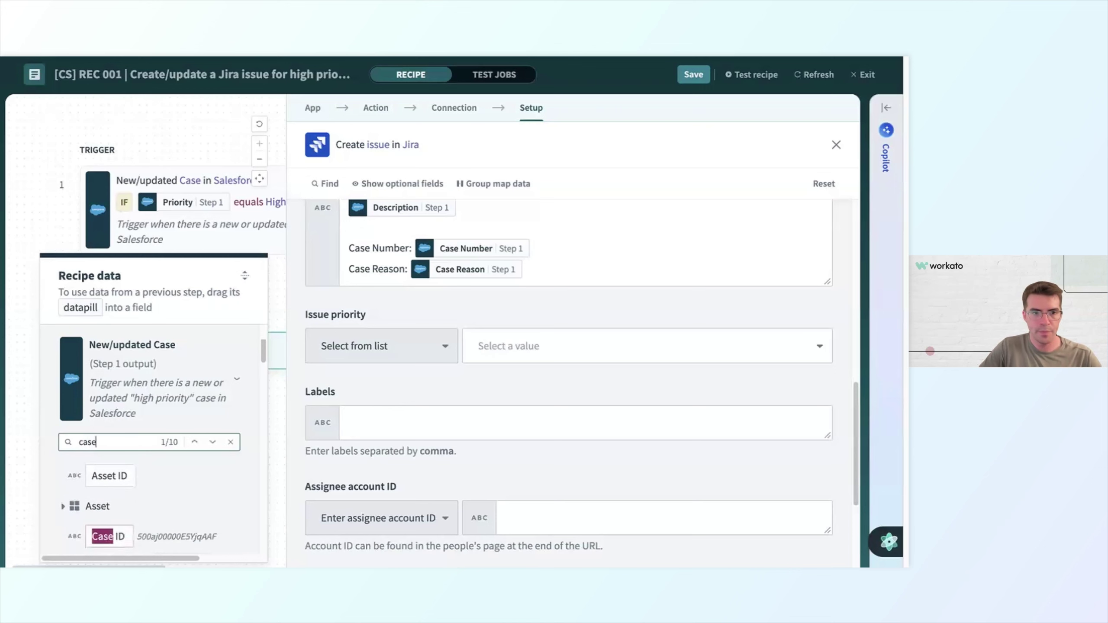
text( nu)
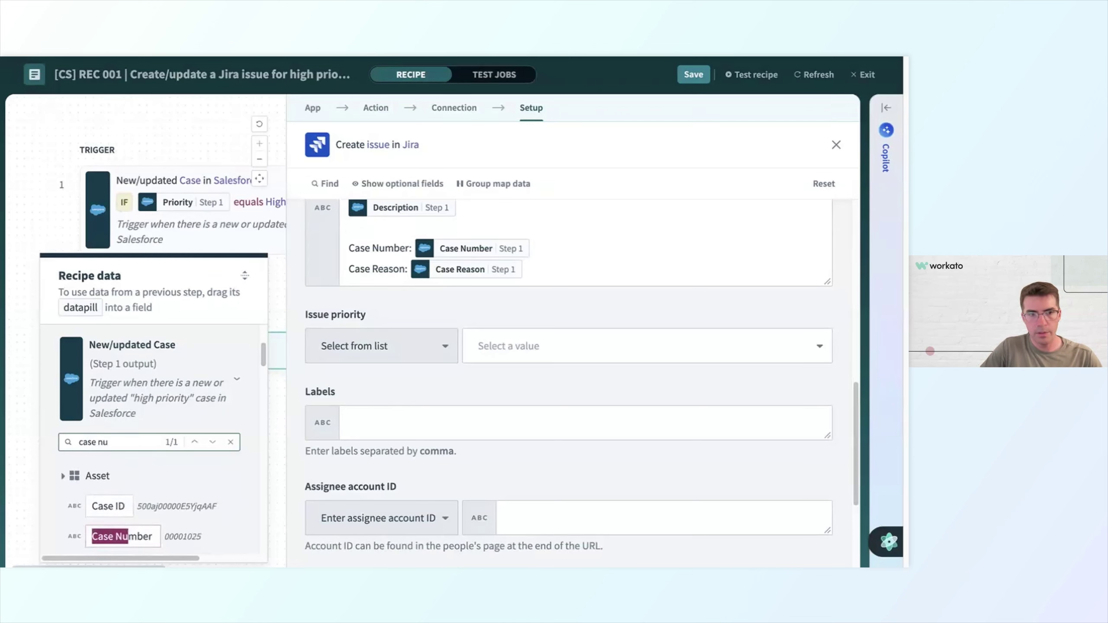
drag(128, 541, 425, 436)
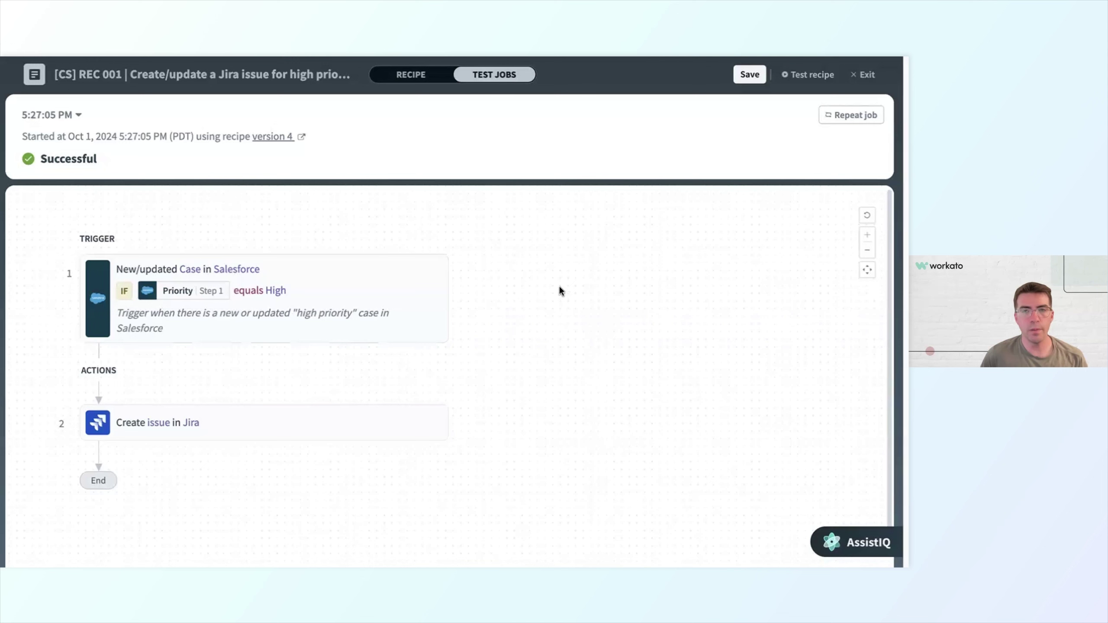
Repeat the test job, then switch to Jira and open issue CS-11 from the Customer Support list.
click(838, 116)
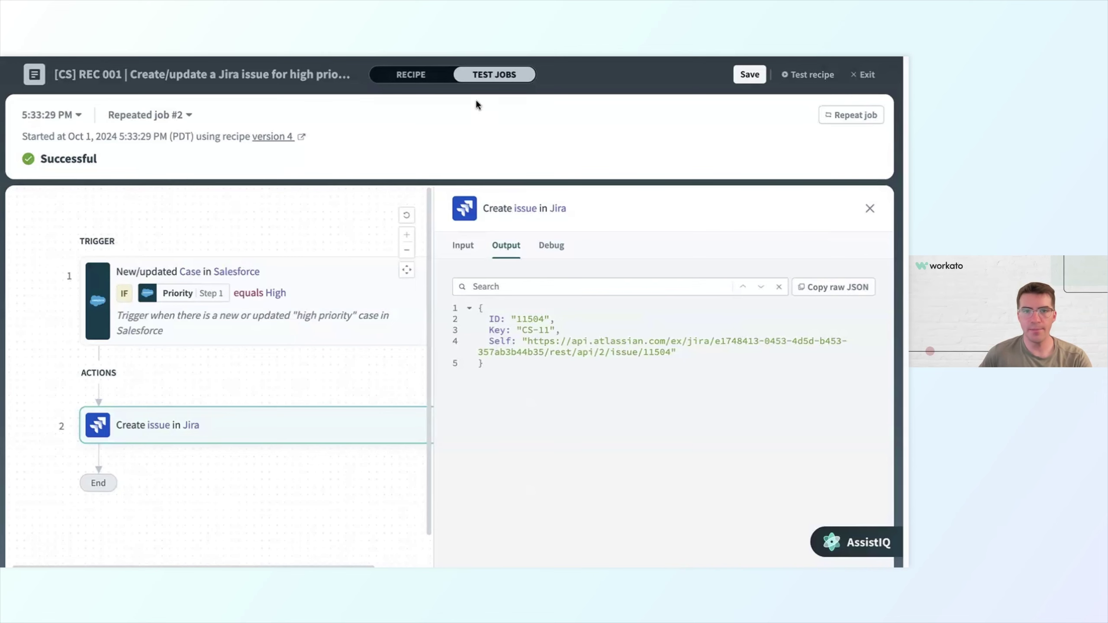
click(483, 47)
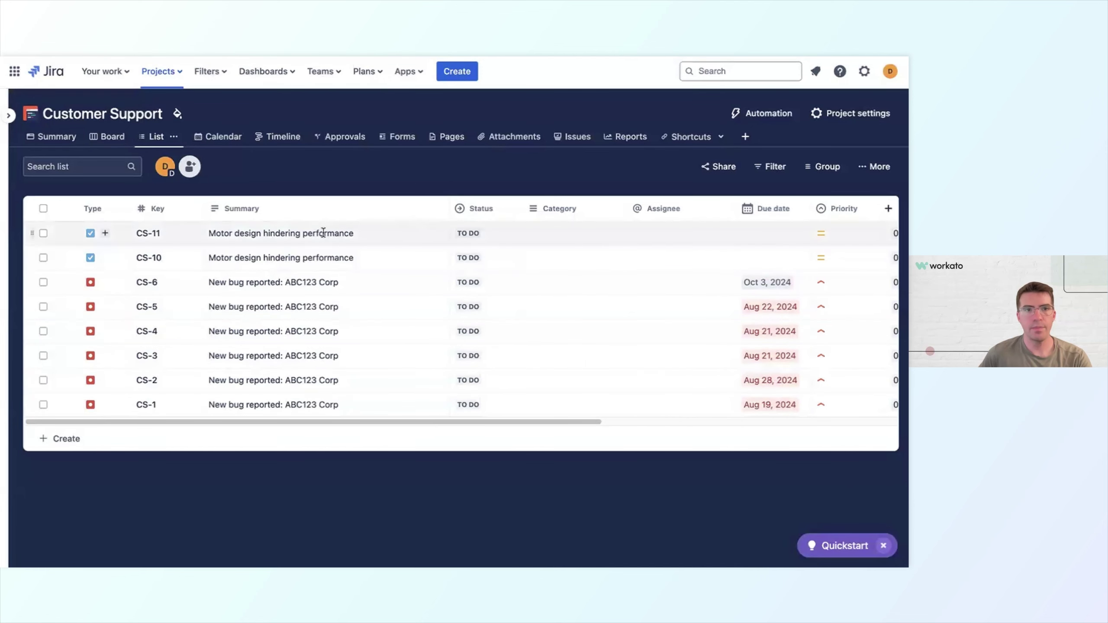
click(148, 235)
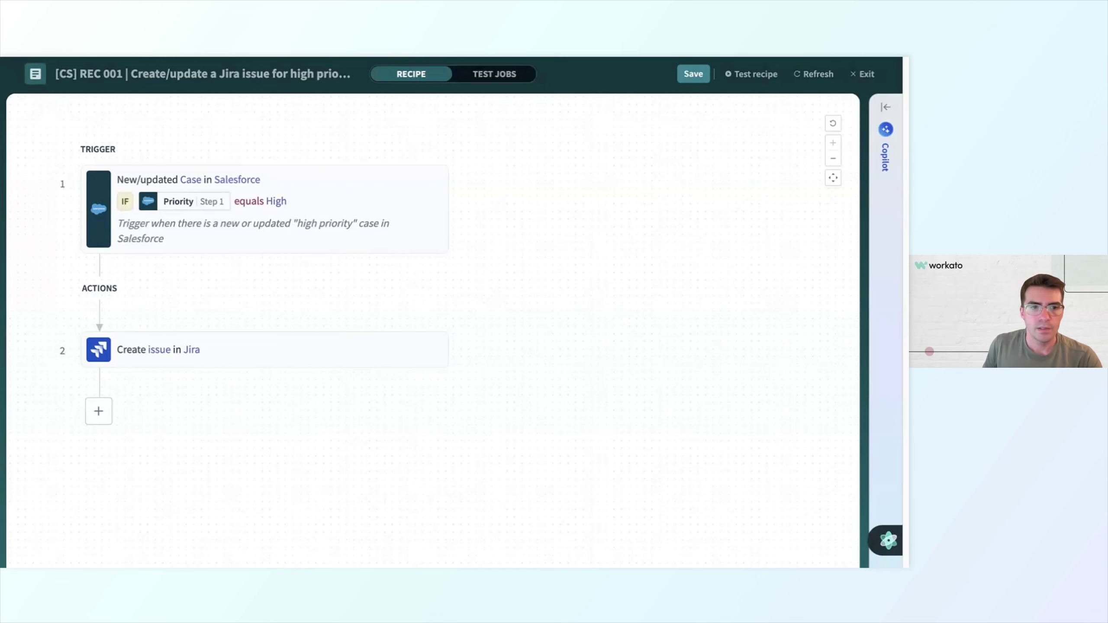
Add a Slack Post message action after the Jira step, using the Slack - IDEA Lifestyle Integration User connection.
click(99, 411)
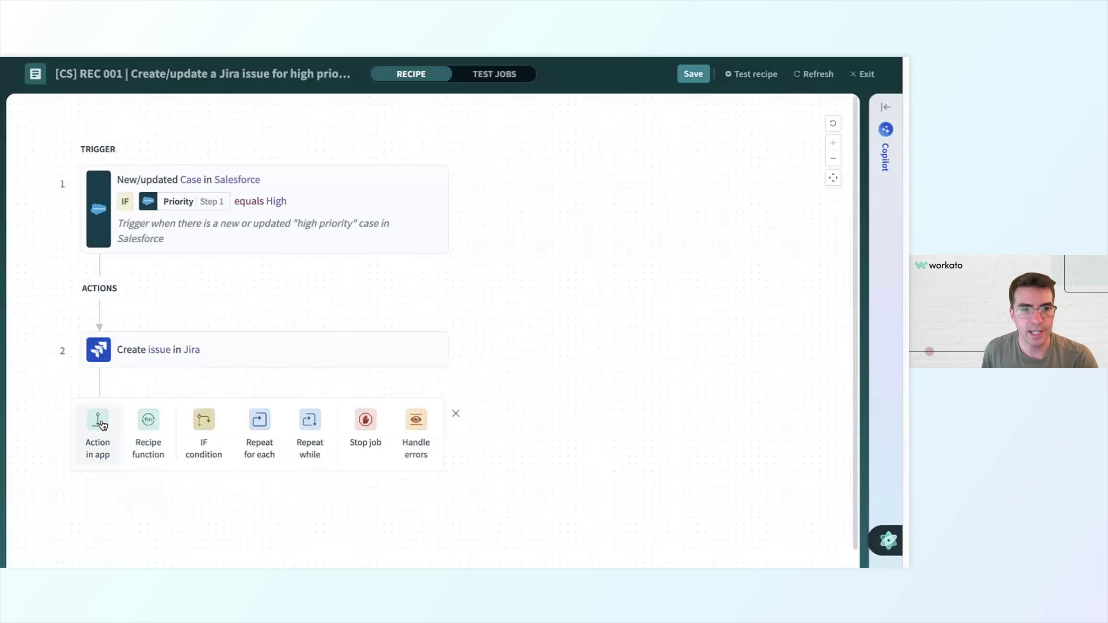
click(103, 423)
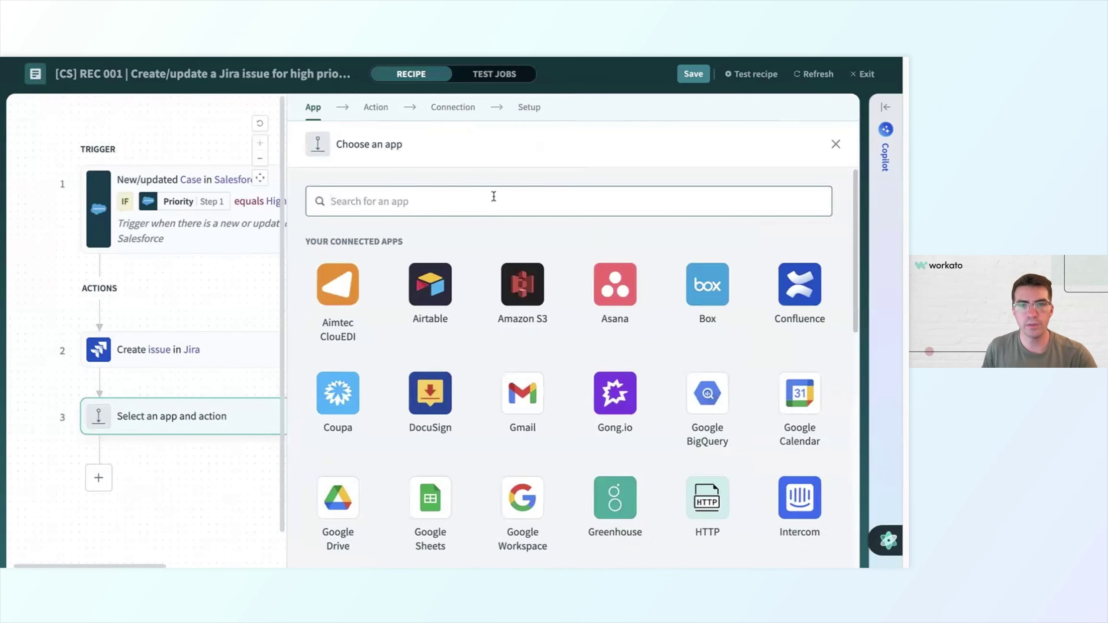
text(Slack)
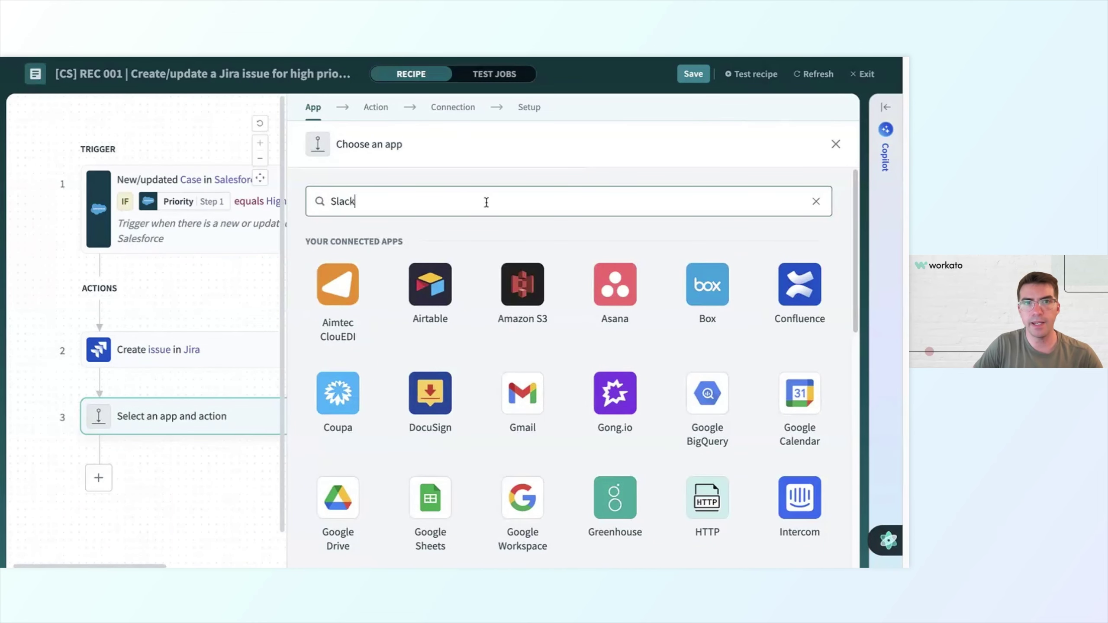
click(338, 284)
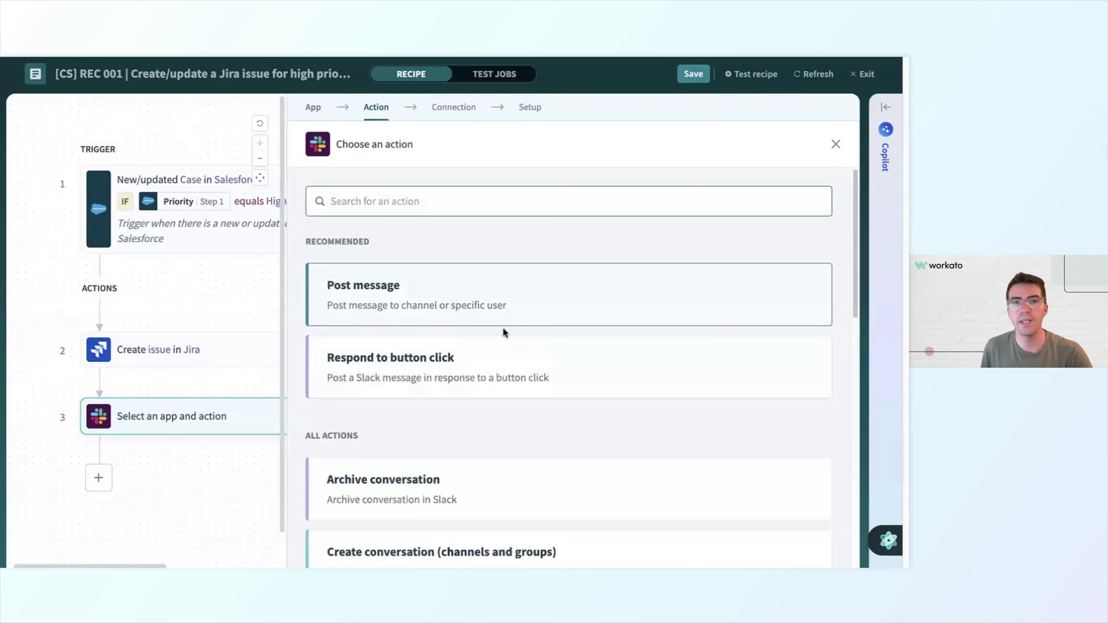
click(421, 311)
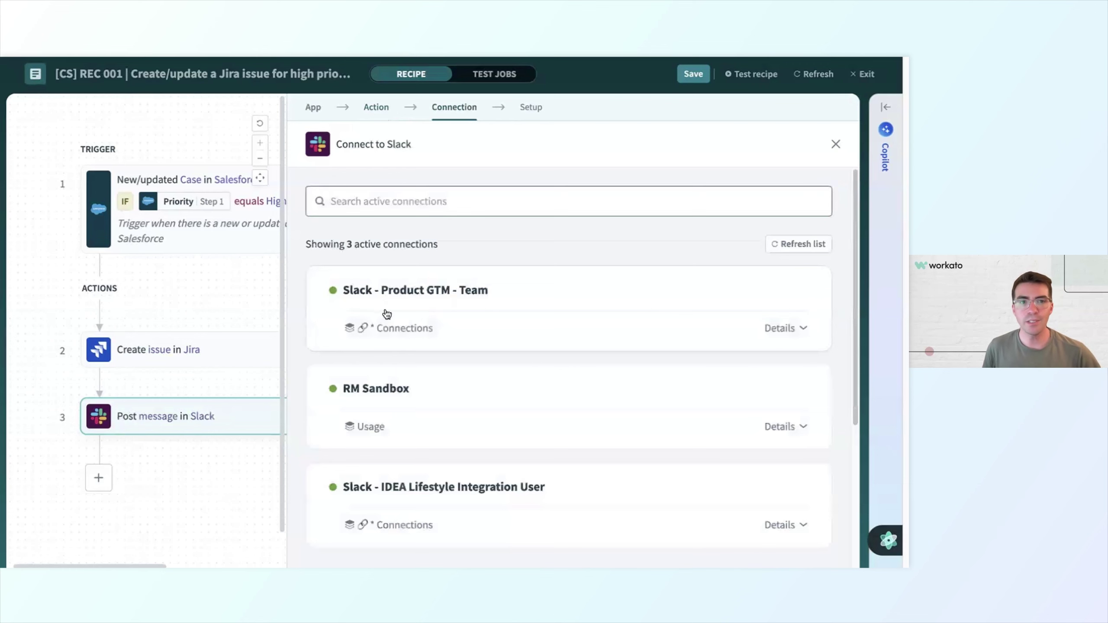
click(497, 486)
Set the Slack message channel to case-management-updates.
scroll(397, 256, down, 5)
scroll(404, 262, up, 2)
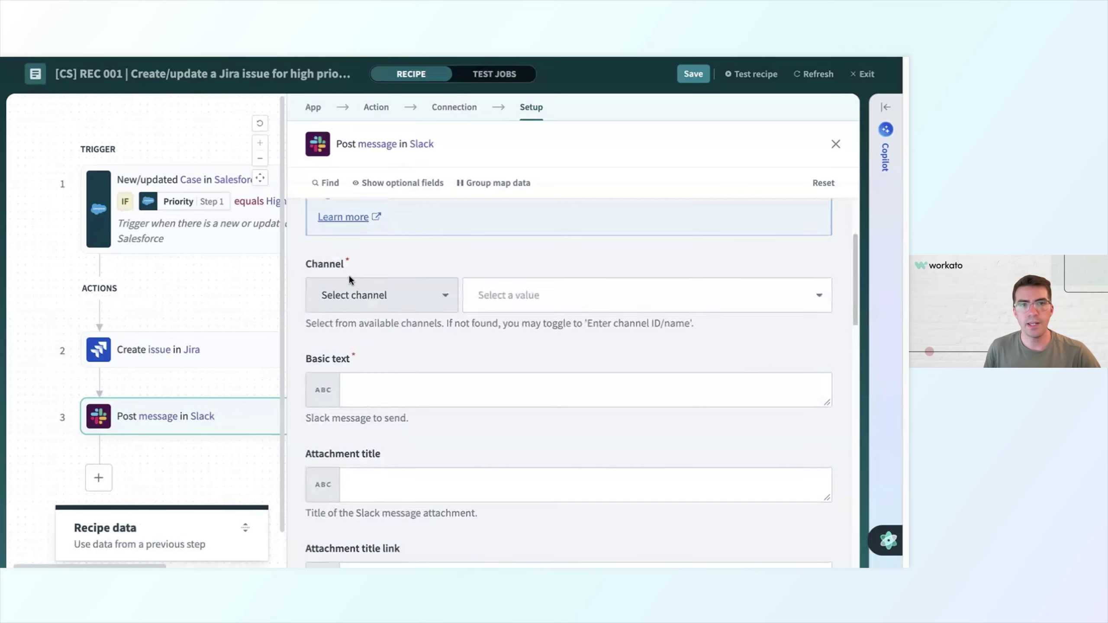
scroll(349, 275, up, 1)
scroll(351, 279, down, 1)
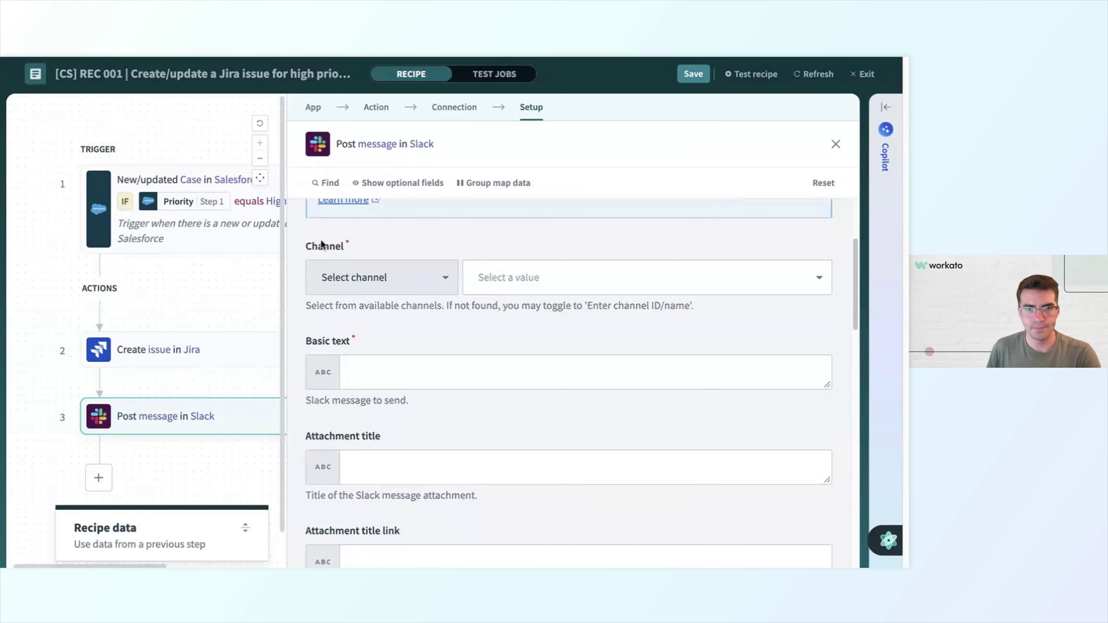
click(437, 287)
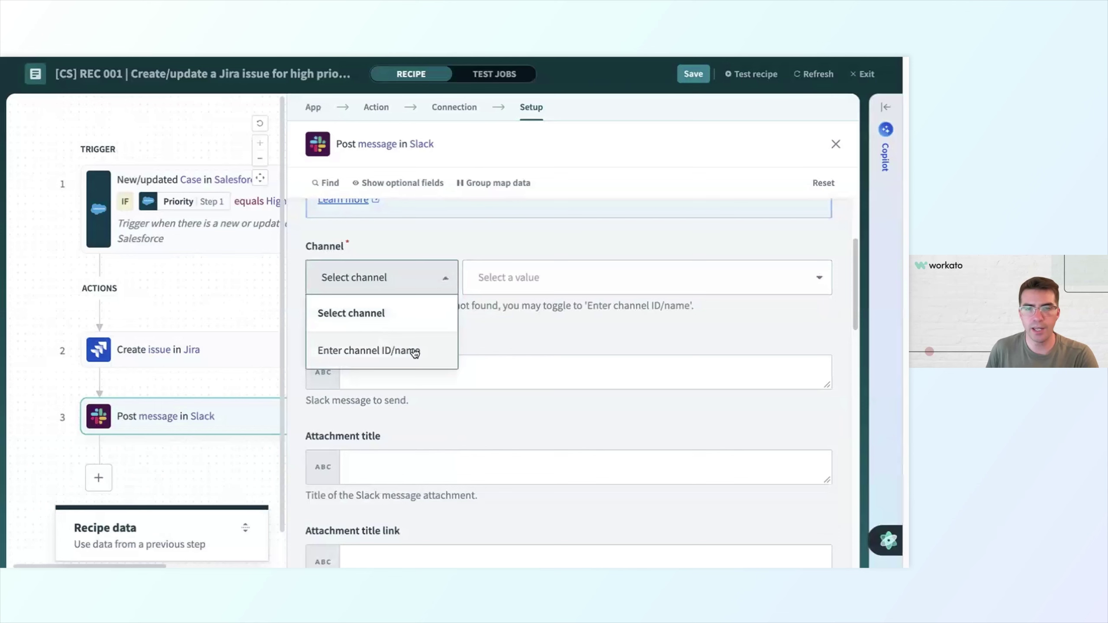
click(535, 277)
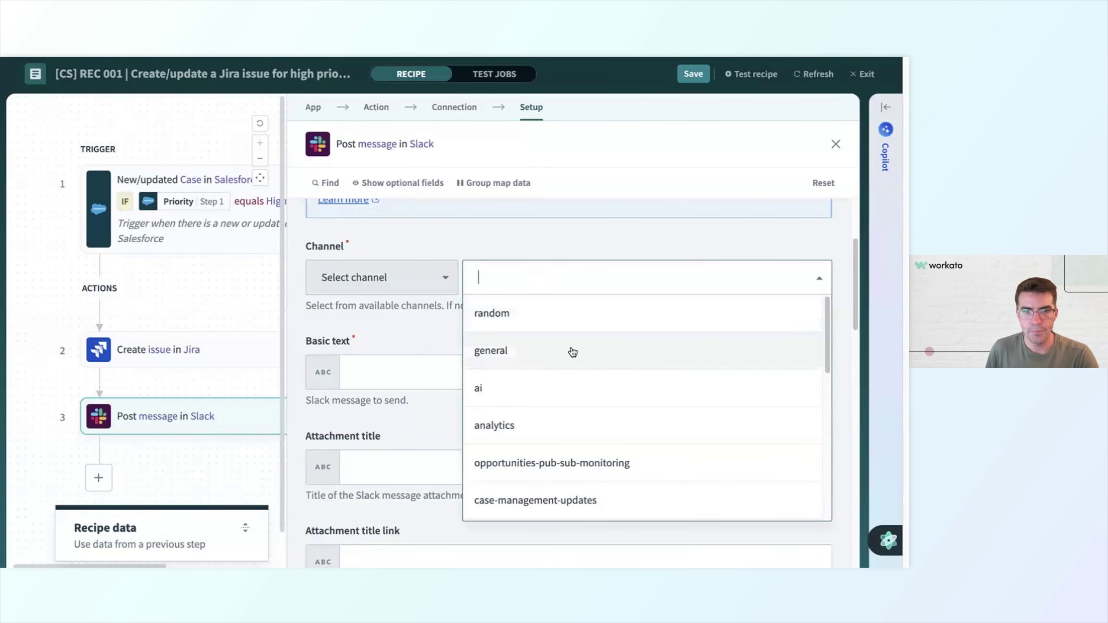
scroll(575, 371, down, 2)
scroll(576, 371, down, 1)
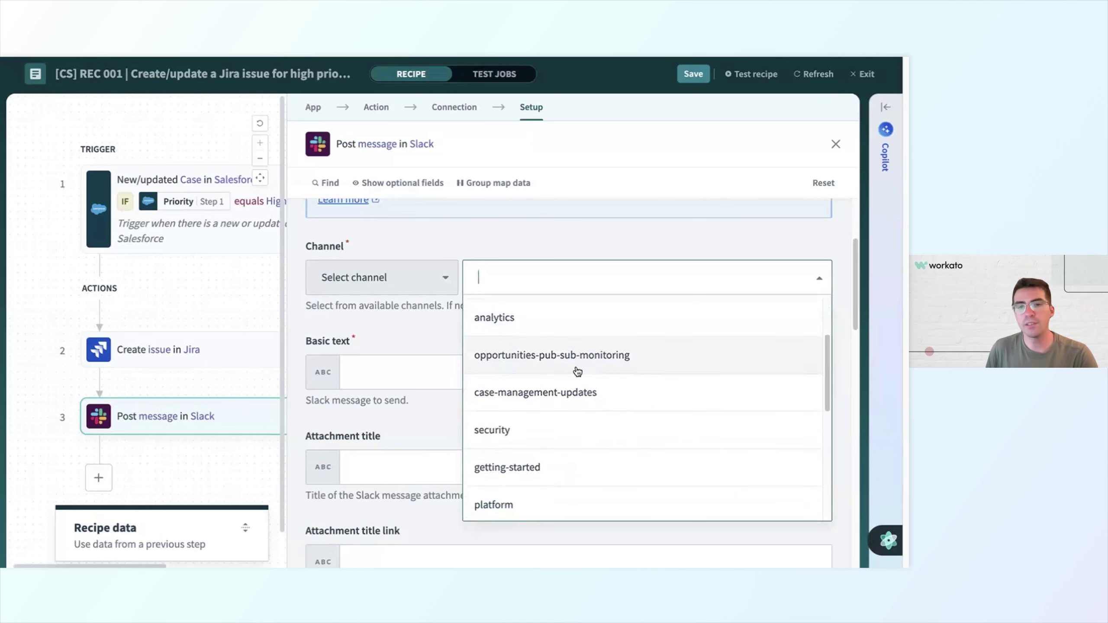
click(592, 395)
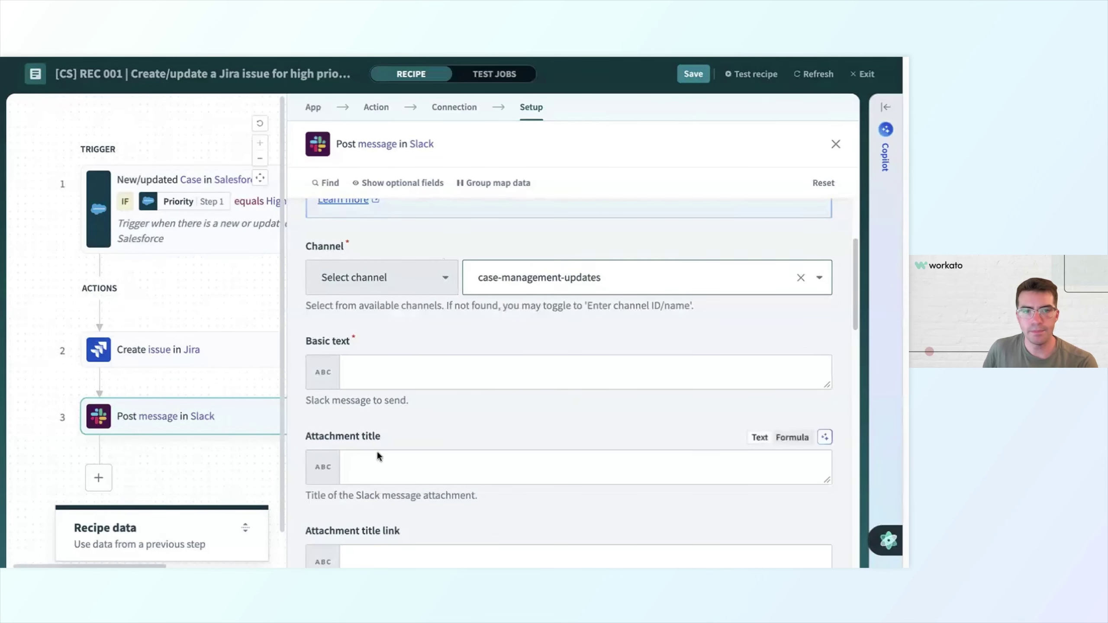
Find the Case Number datapill in the Step 1 case output and map it into the Slack message's Basic text.
click(396, 369)
click(473, 348)
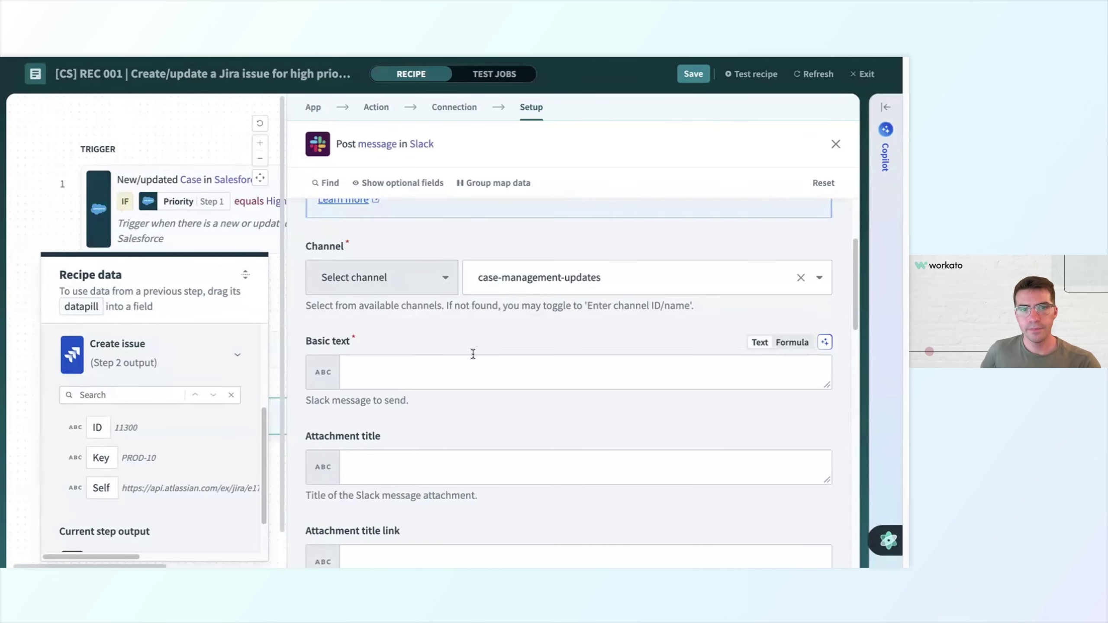
click(476, 368)
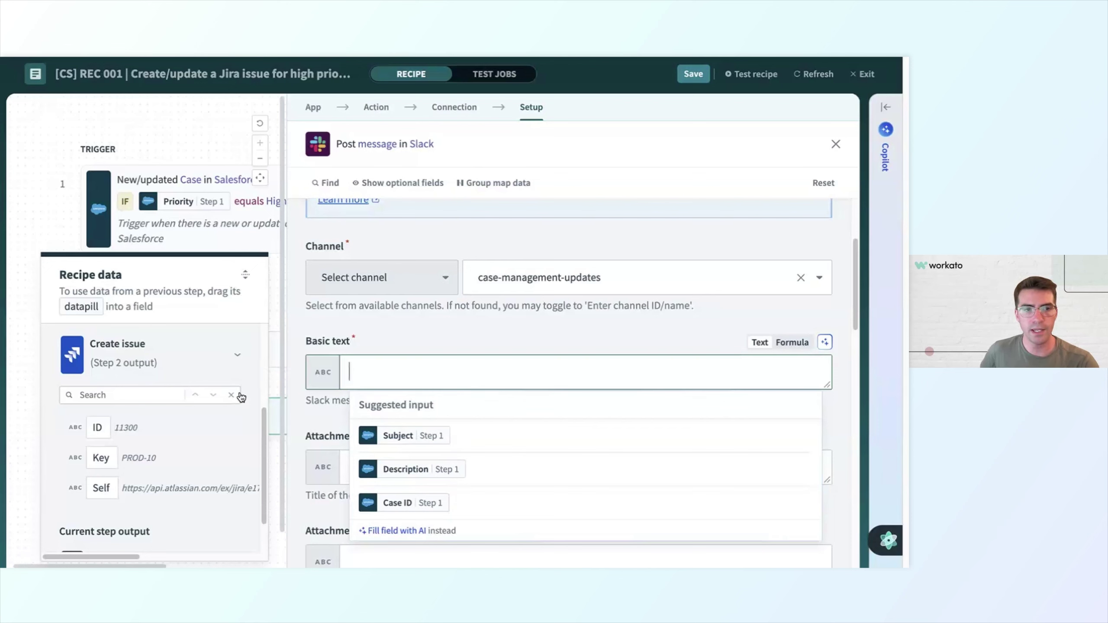
scroll(152, 382, up, 3)
scroll(152, 379, up, 1)
click(166, 386)
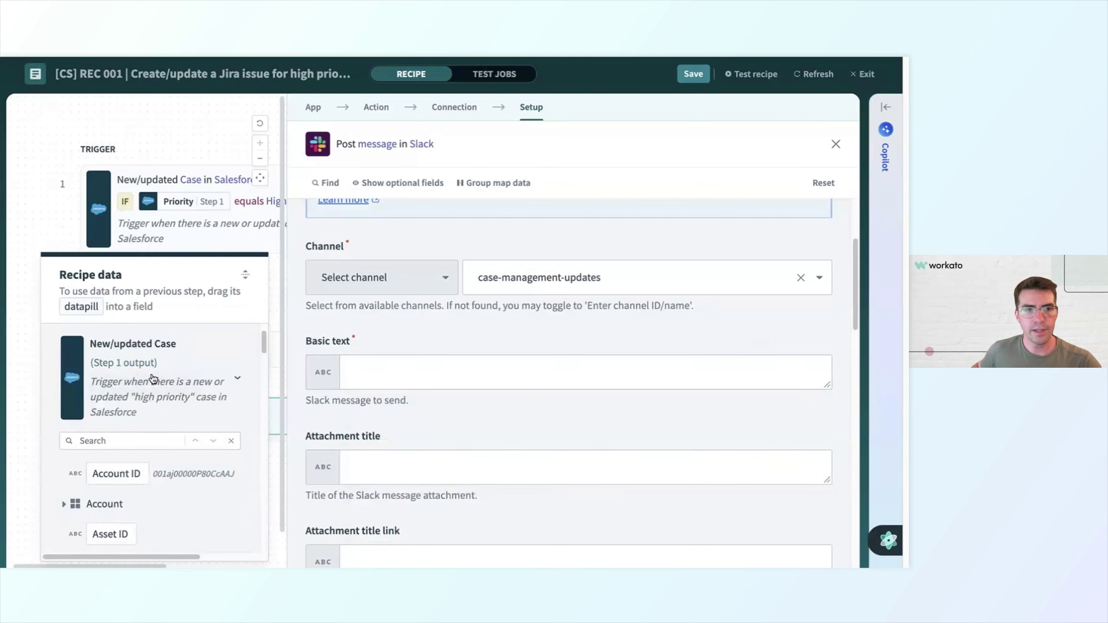
scroll(166, 406, down, 5)
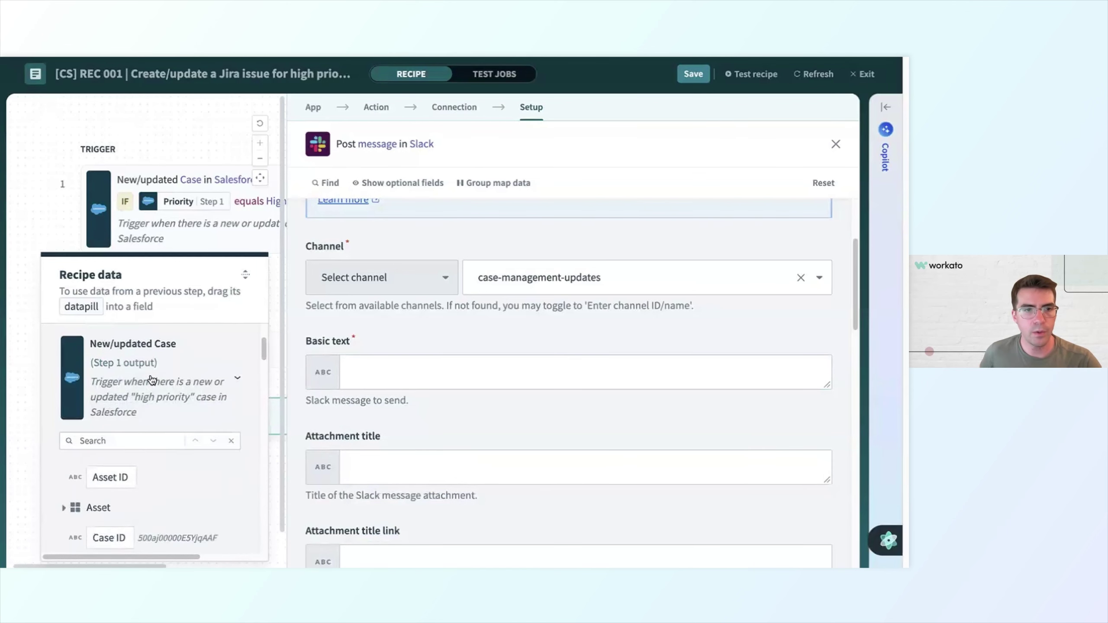
scroll(174, 425, up, 1)
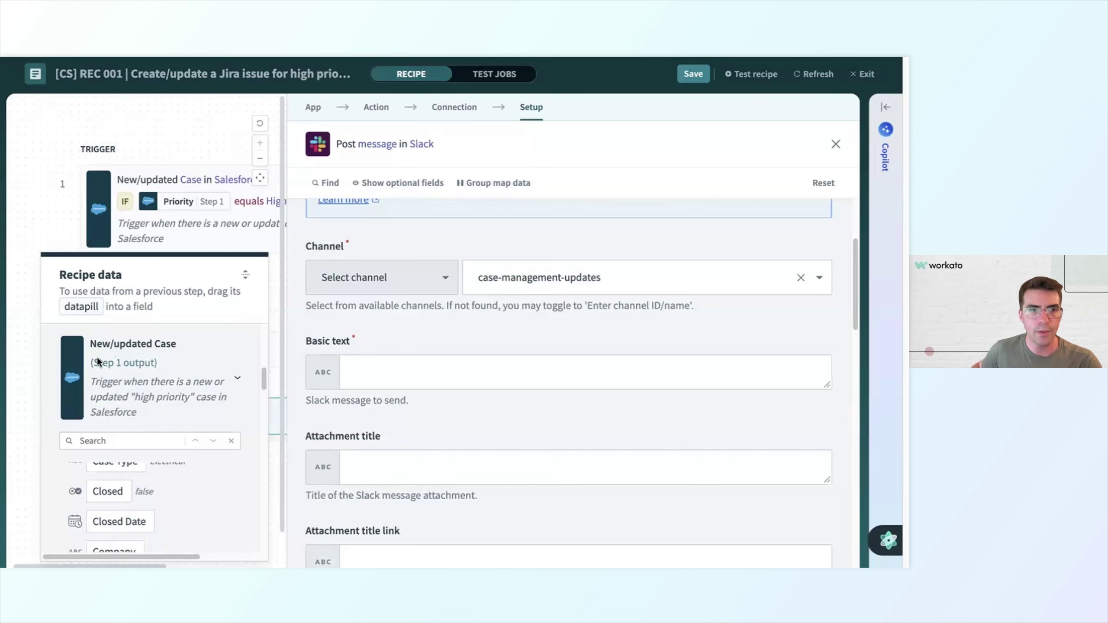
scroll(239, 437, down, 1)
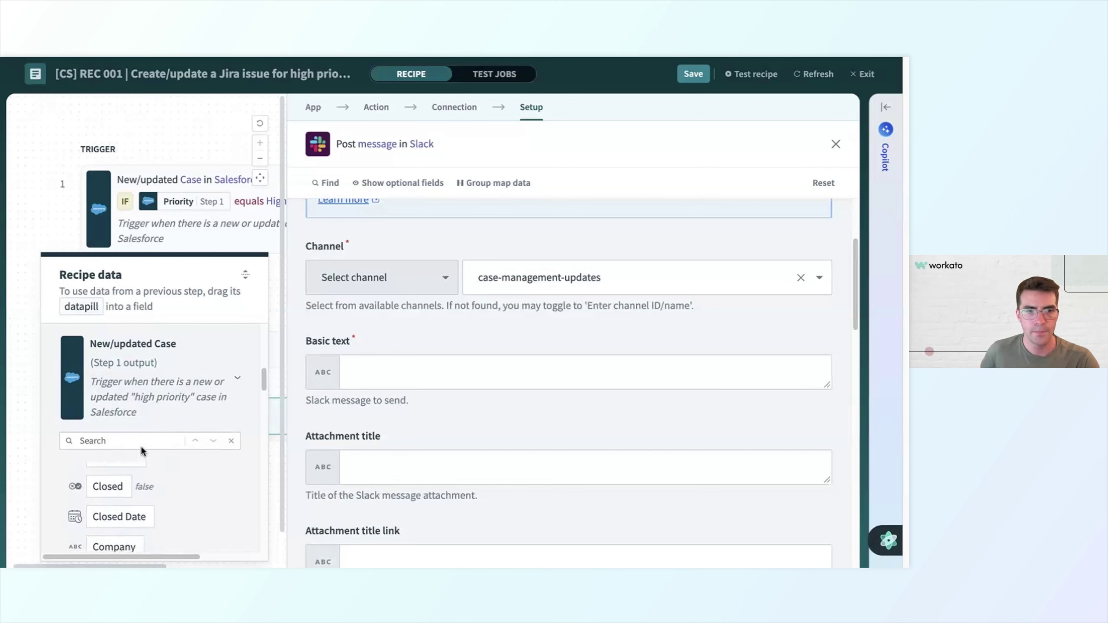
text(cas)
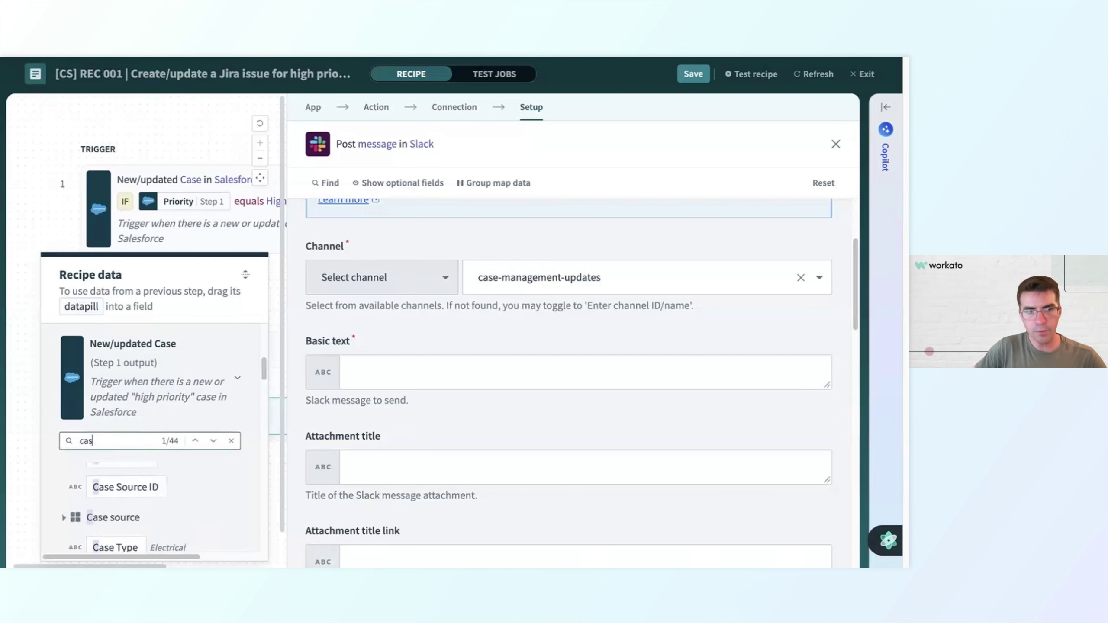
text(e num)
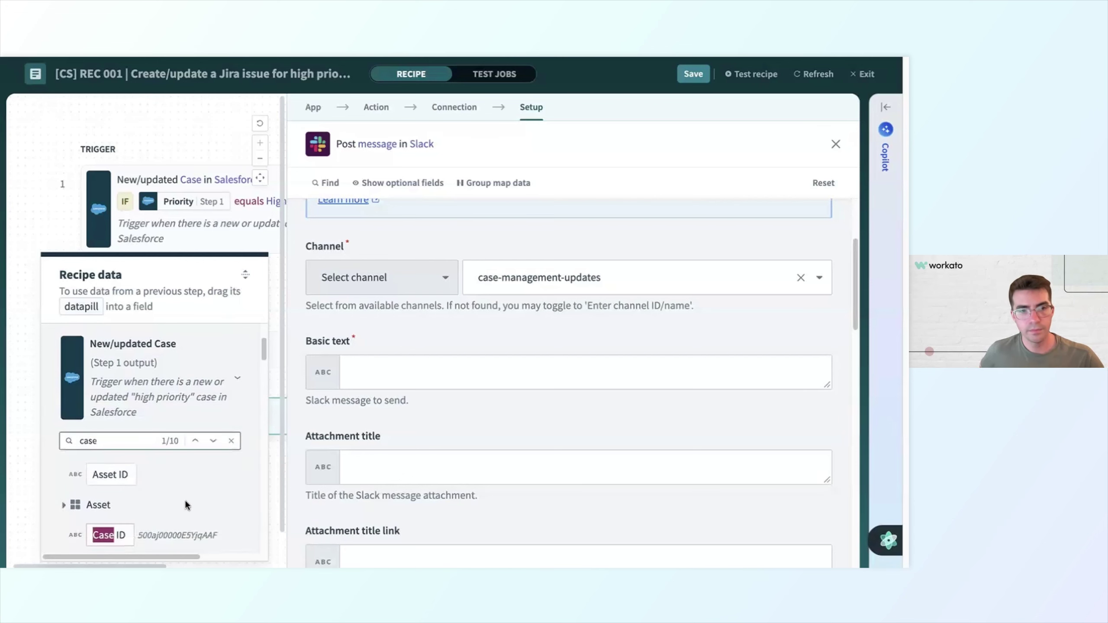
drag(124, 535, 349, 373)
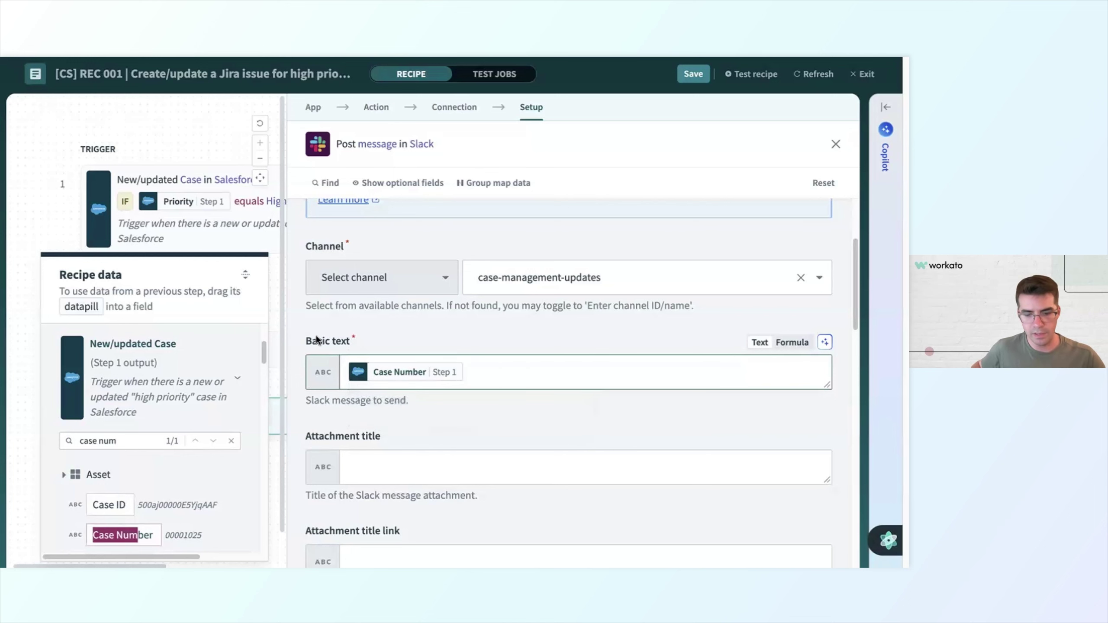
Add the text "Case updated:" before the Case Number datapill in the Basic text and "!" after it.
text(Case upda)
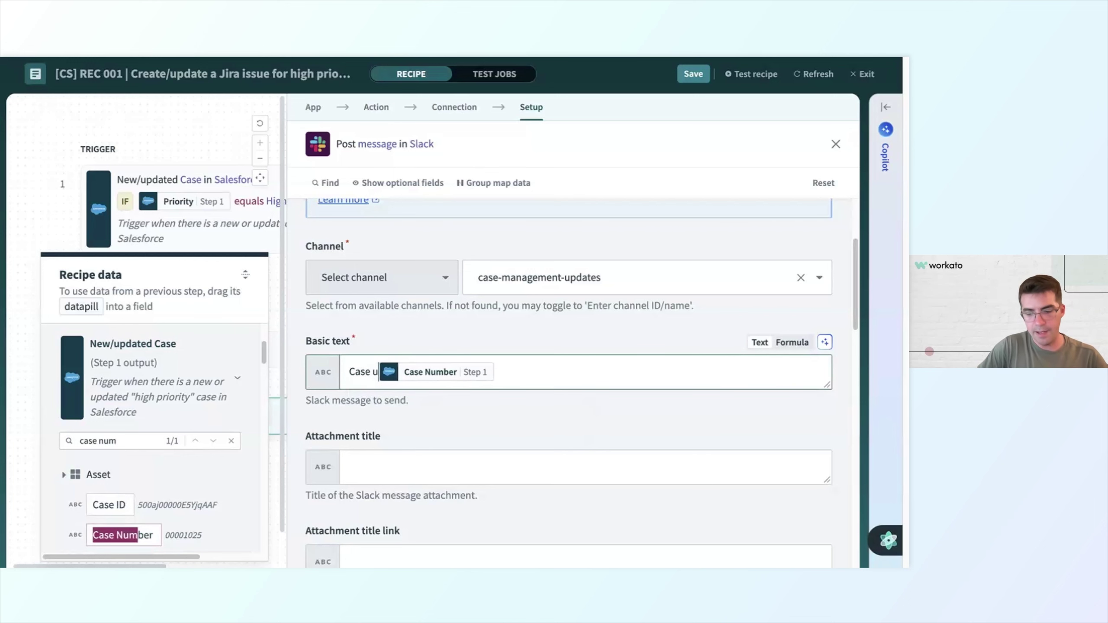
text(ted:)
key(End)
text(!)
Fill the Slack Attachment title with the suggested Step 1 Subject datapill.
scroll(519, 310, down, 3)
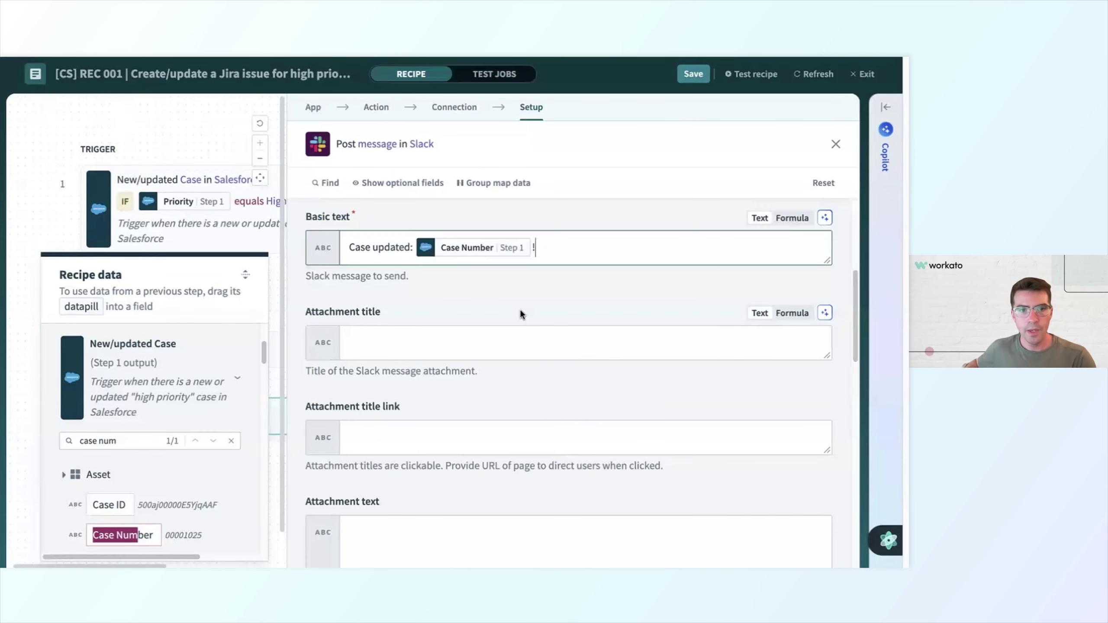
click(535, 341)
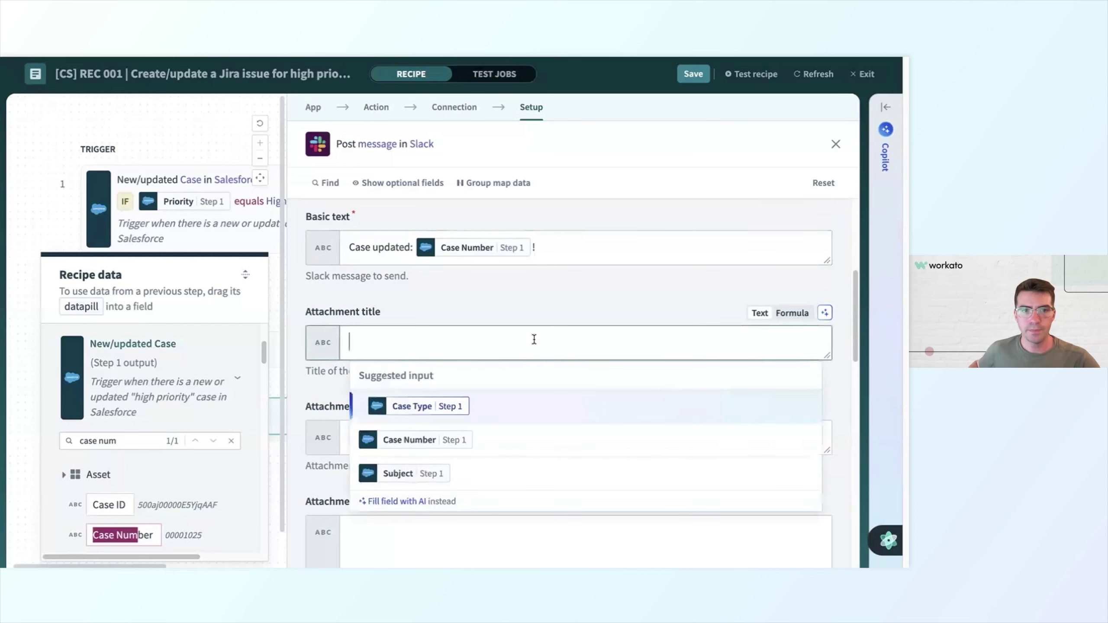
click(497, 473)
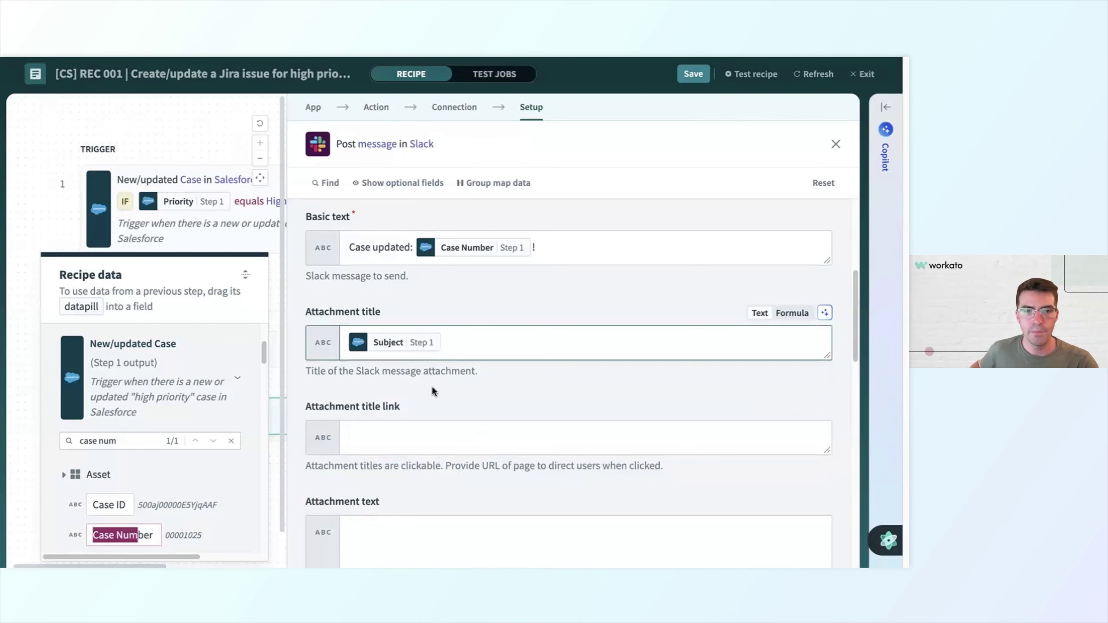
Copy the link of issue CS-11 from the Jira list and paste it into the Slack Attachment title link.
scroll(432, 386, down, 1)
scroll(395, 410, down, 1)
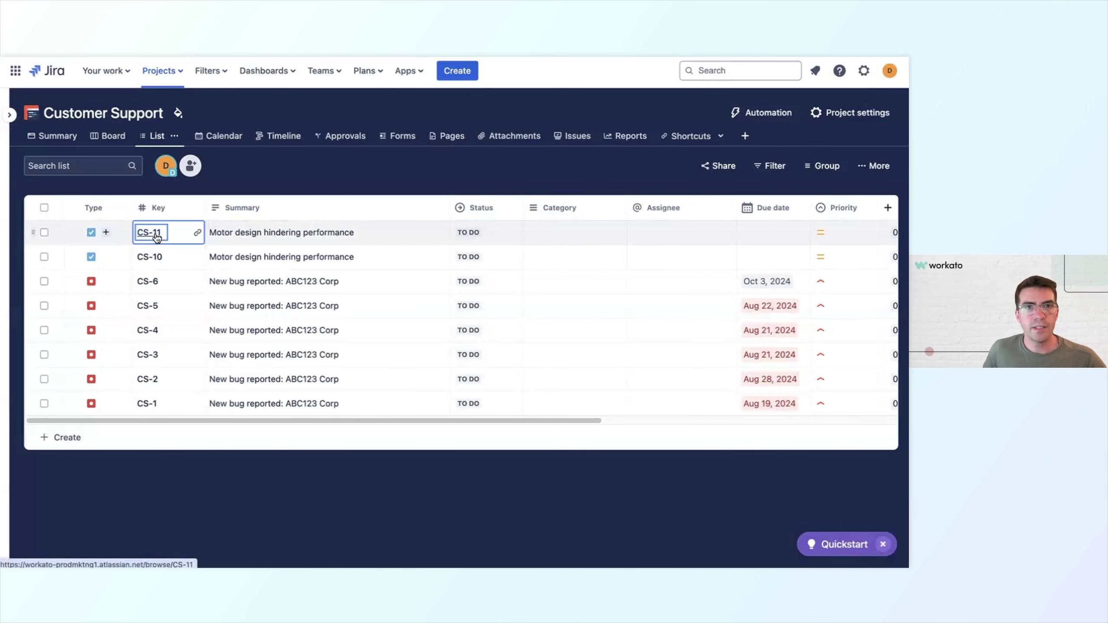
right_click(156, 237)
click(178, 240)
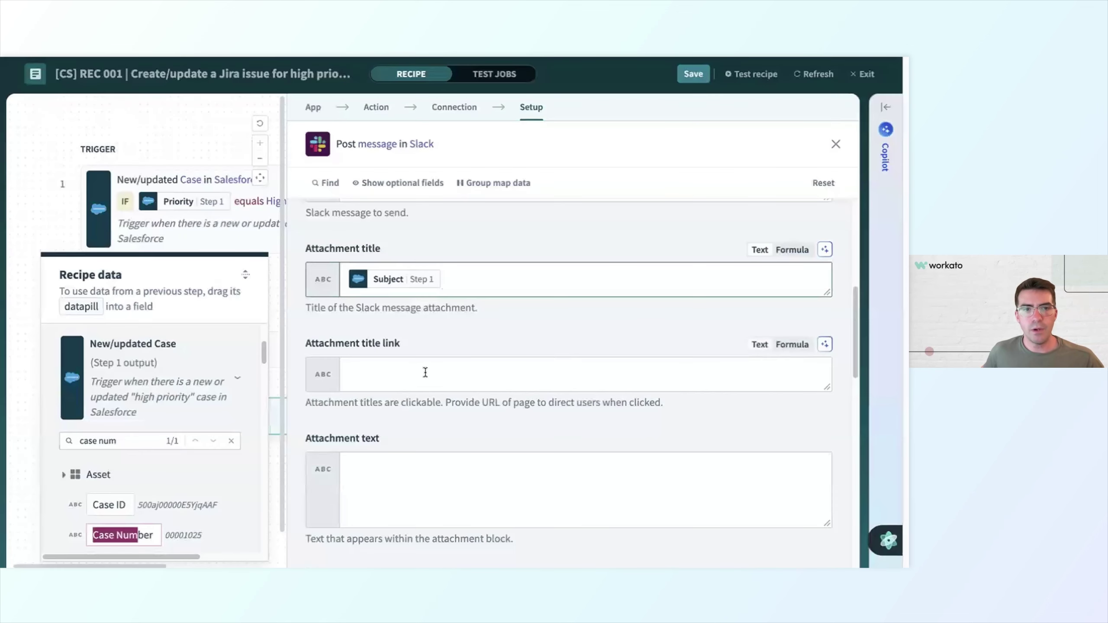
click(411, 358)
text(https://workato-prodmktng1.atlassian.net/browse/CS-11)
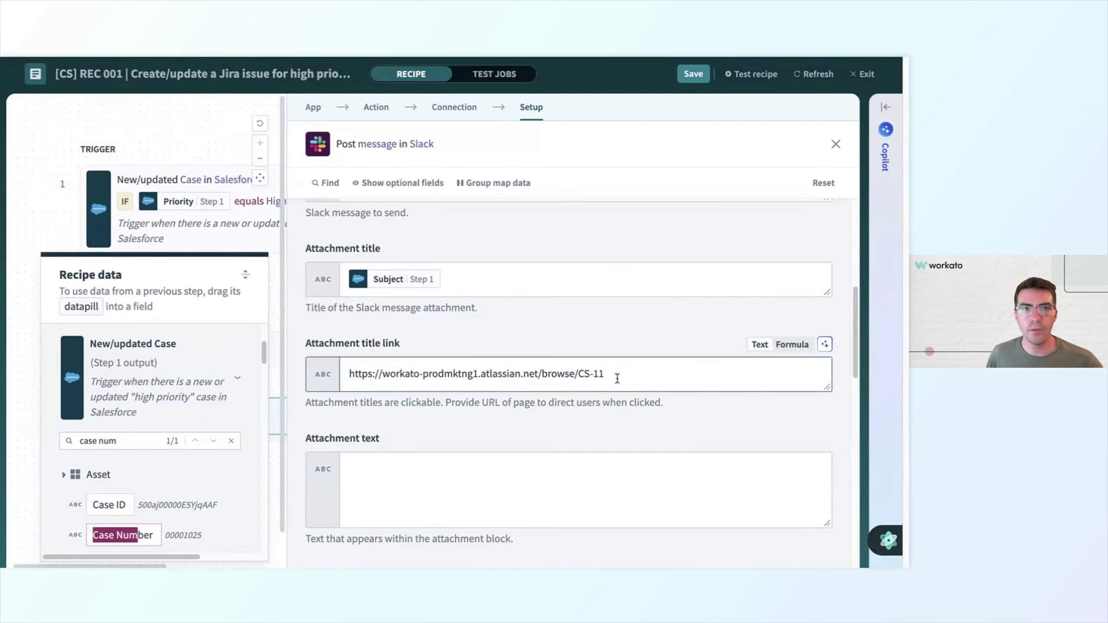
Replace the fixed issue key CS-11 in the Attachment title link with the Key datapill from the Step 2 Create issue output.
drag(609, 374, 576, 376)
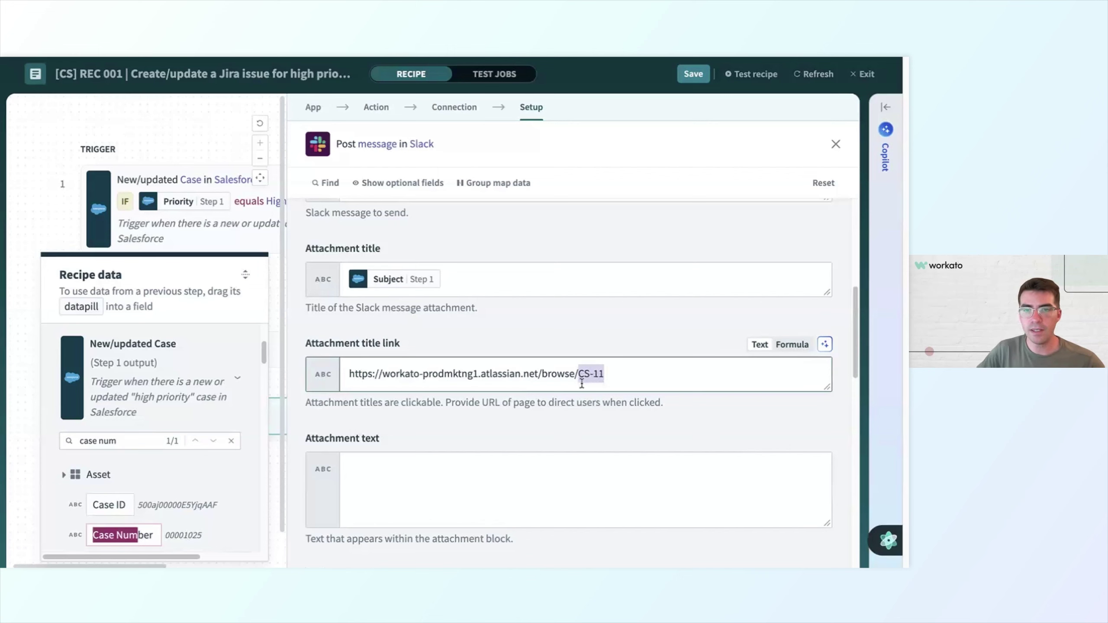
key(BackSpace)
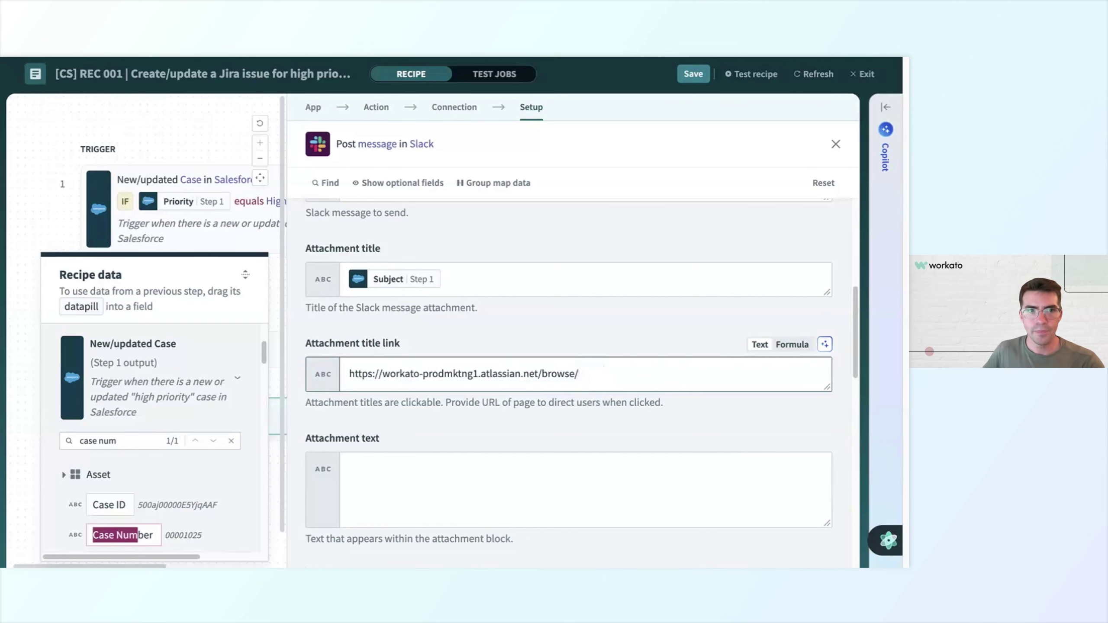
click(231, 440)
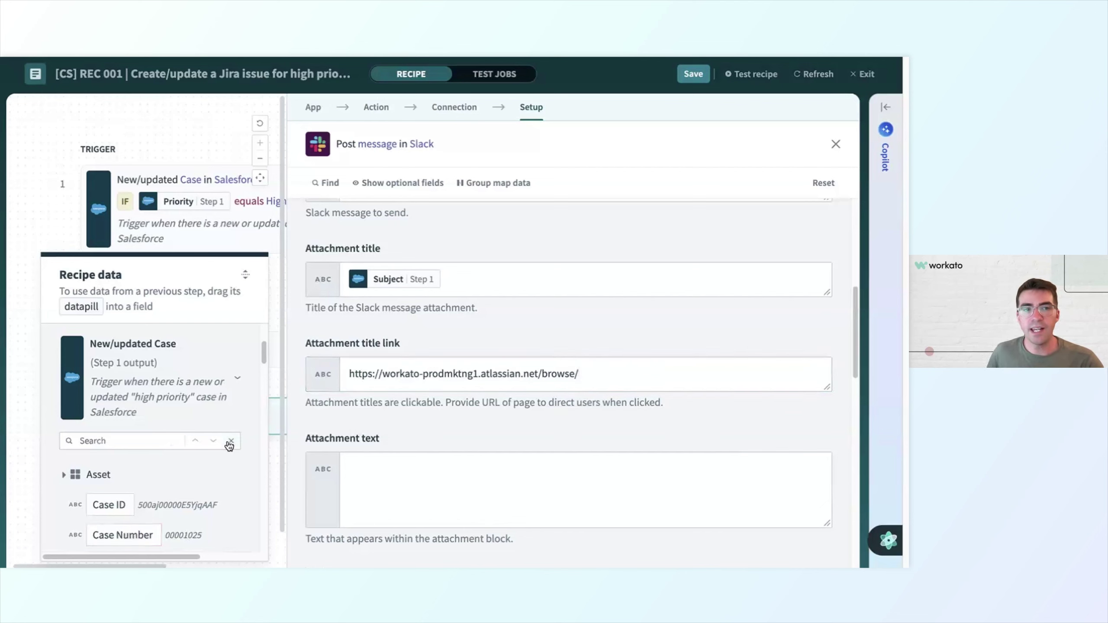
scroll(159, 379, down, 5)
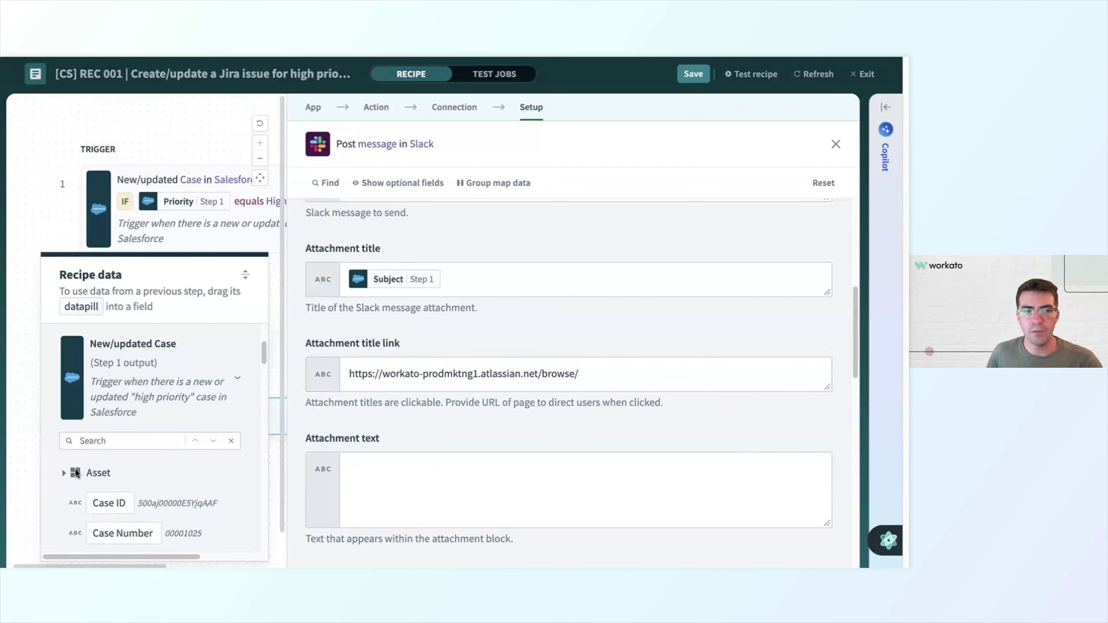
click(239, 379)
scroll(188, 418, up, 3)
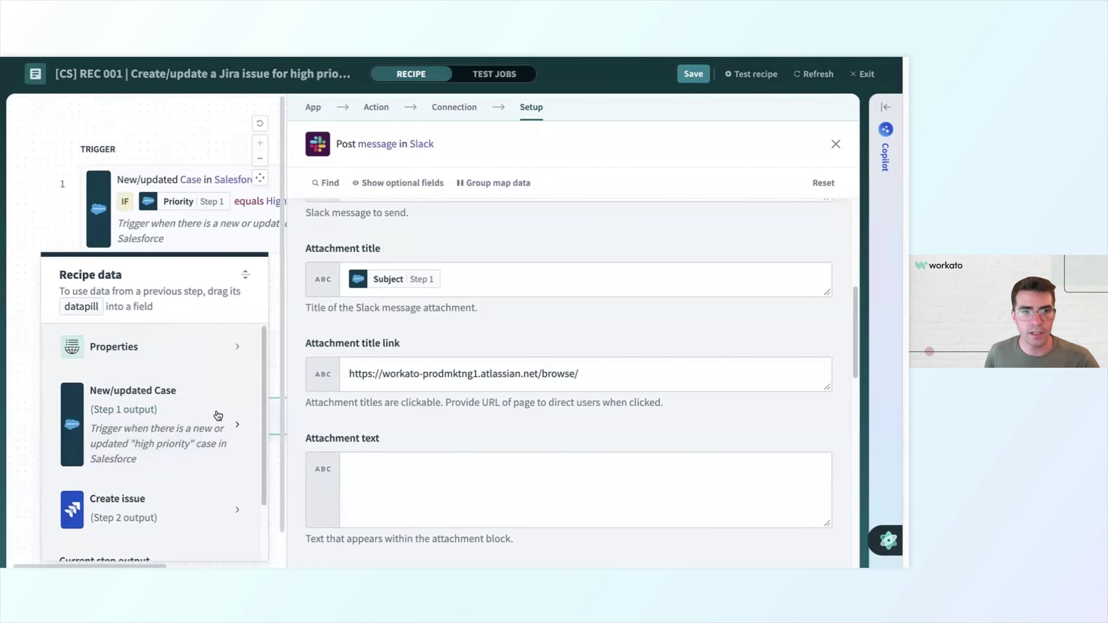
scroll(219, 416, down, 1)
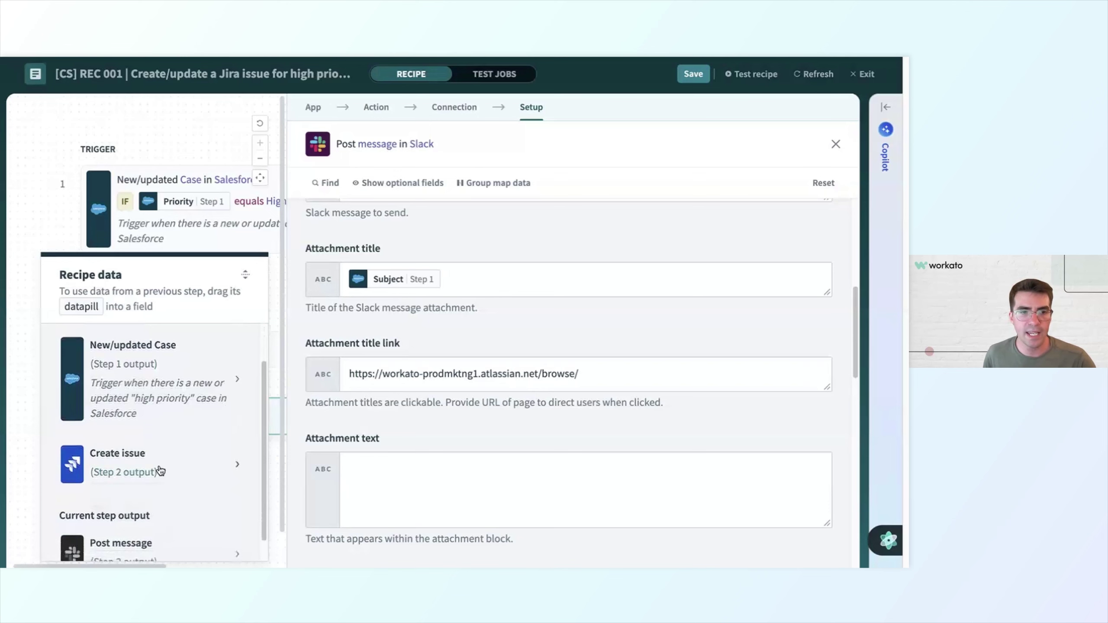
click(162, 468)
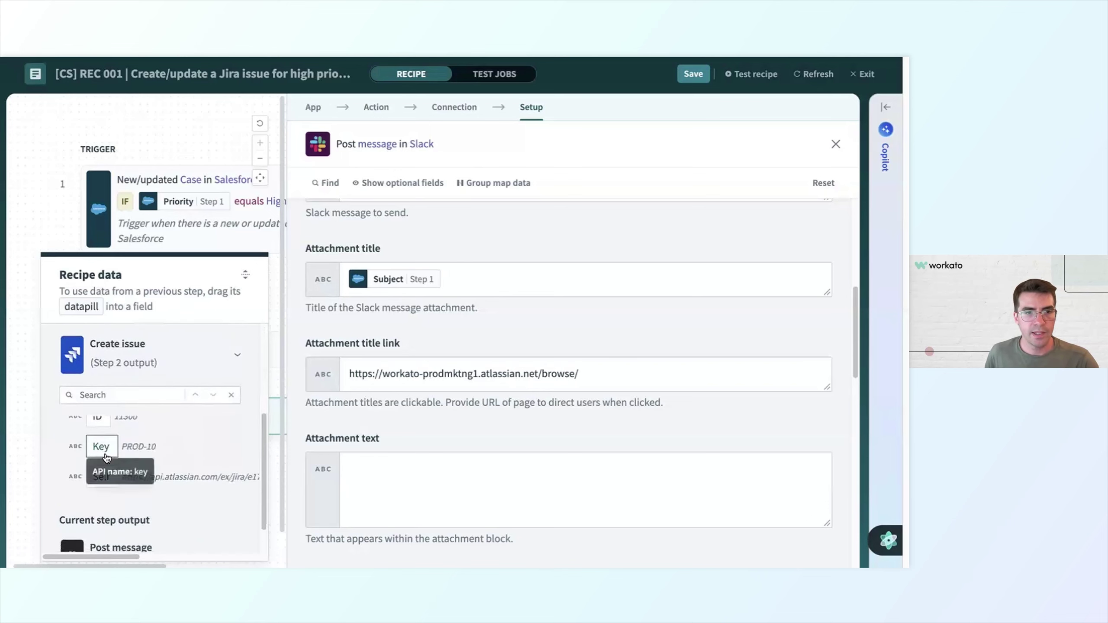
drag(115, 460, 526, 395)
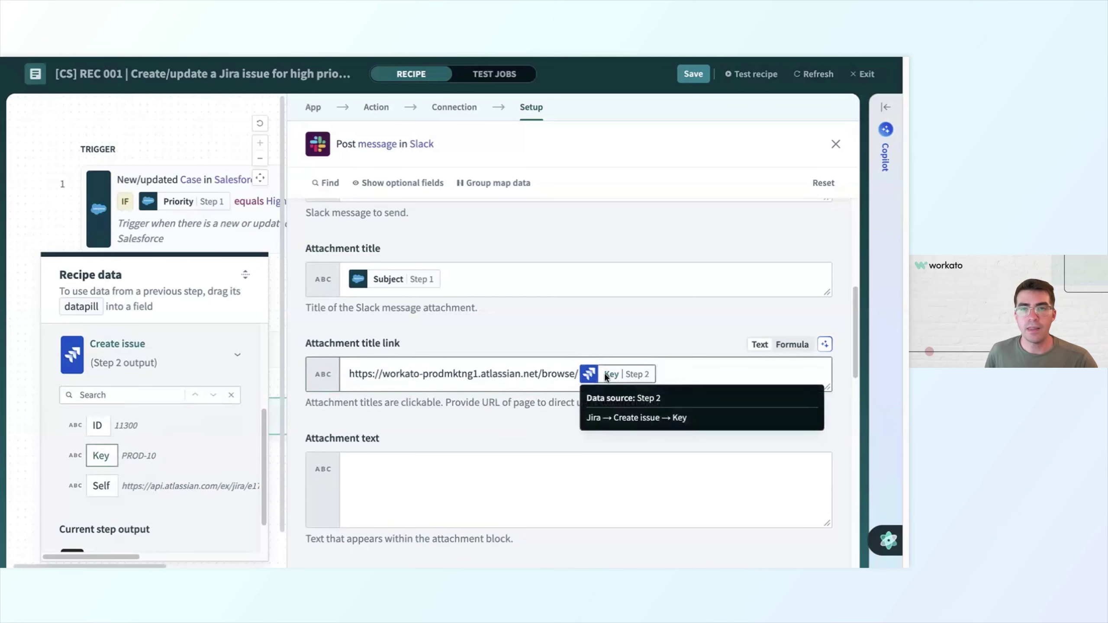
Fill the Slack Attachment text with the suggested Step 1 Description datapill.
scroll(476, 448, down, 3)
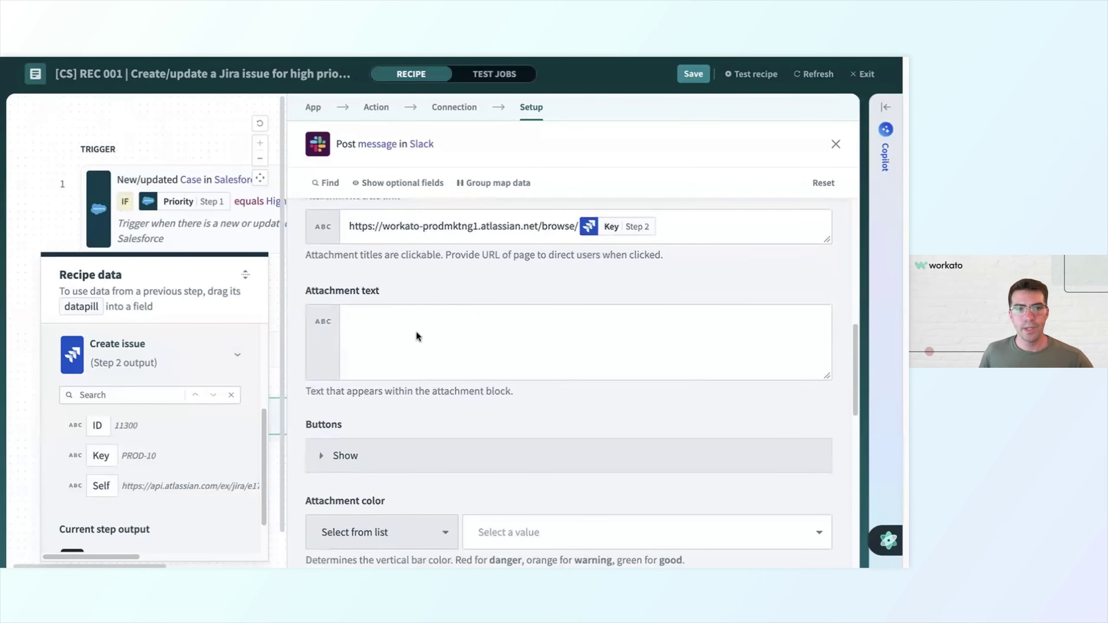
click(410, 335)
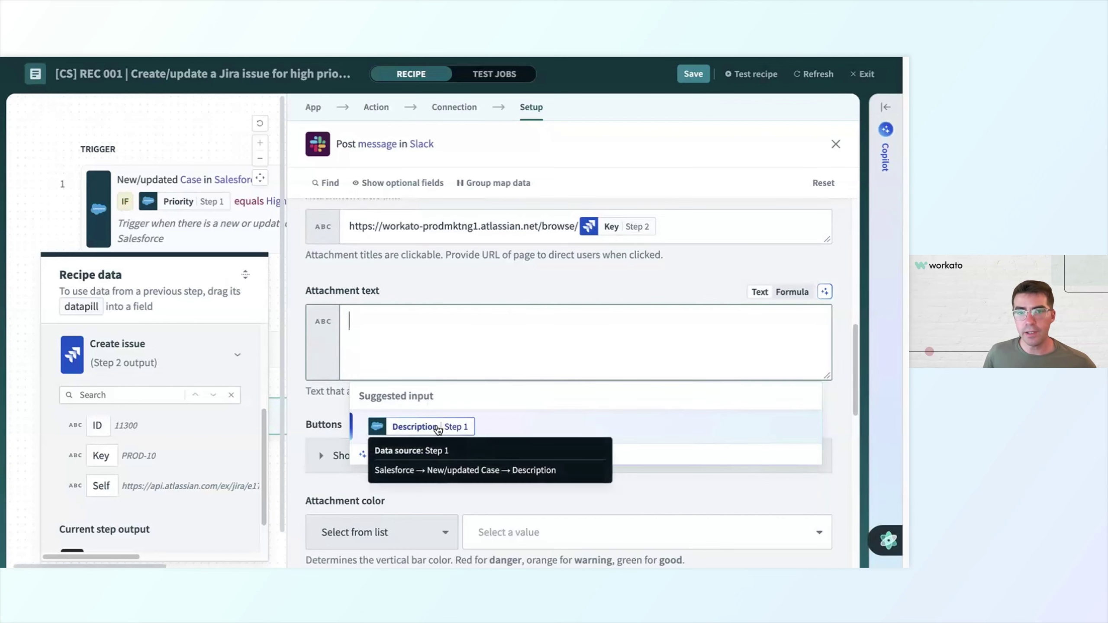
click(415, 427)
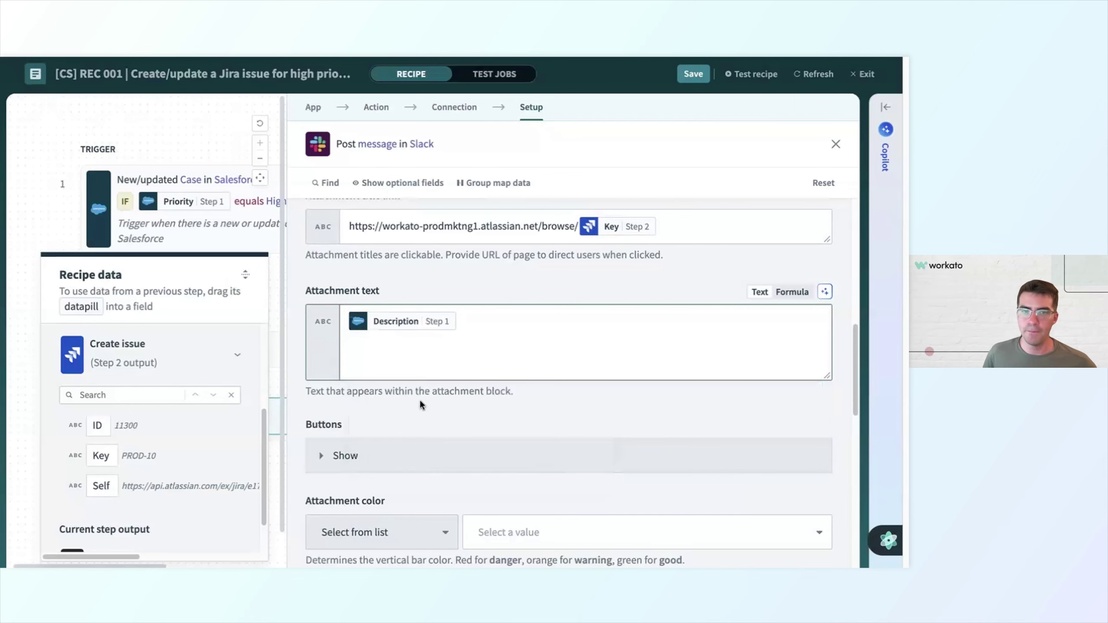
Review the remaining Slack message fields and set the Attachment color to Warning.
scroll(445, 430, down, 4)
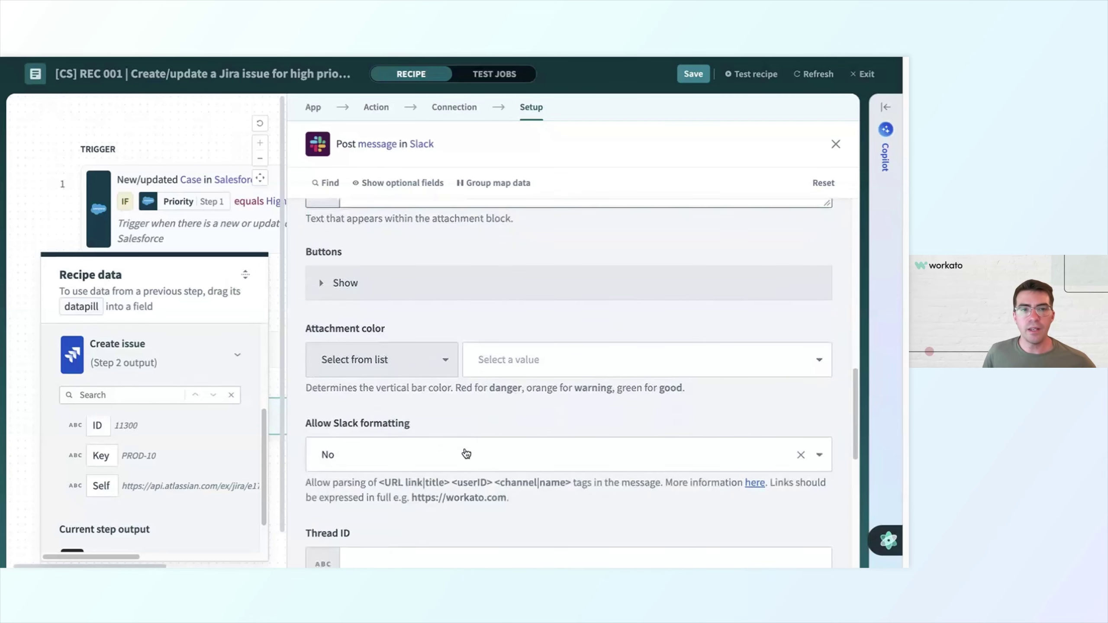
scroll(466, 454, down, 3)
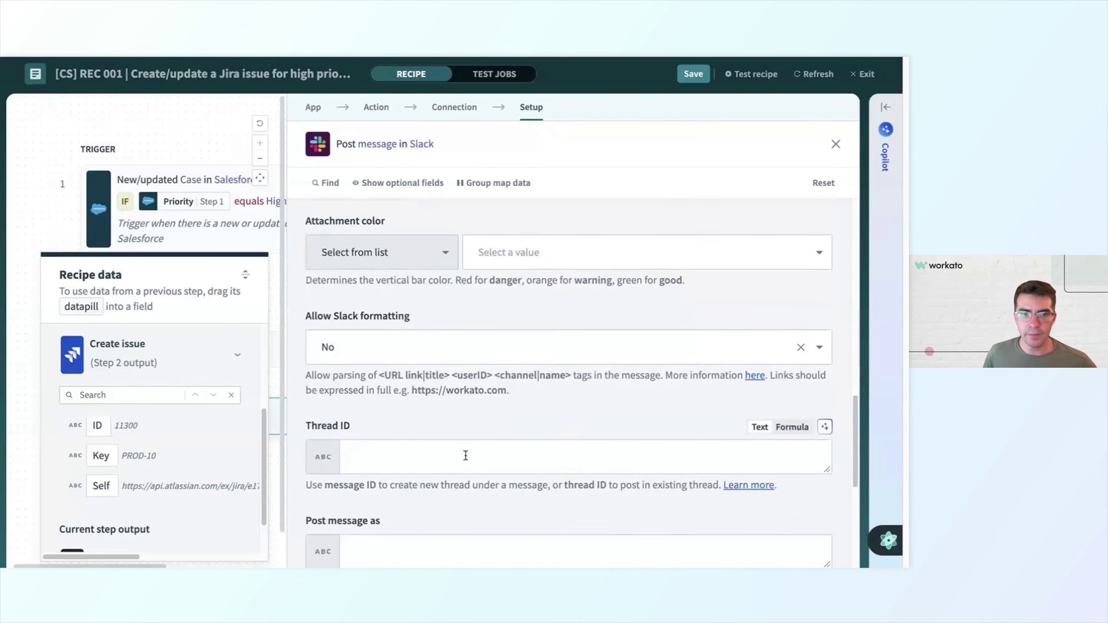
scroll(465, 455, down, 4)
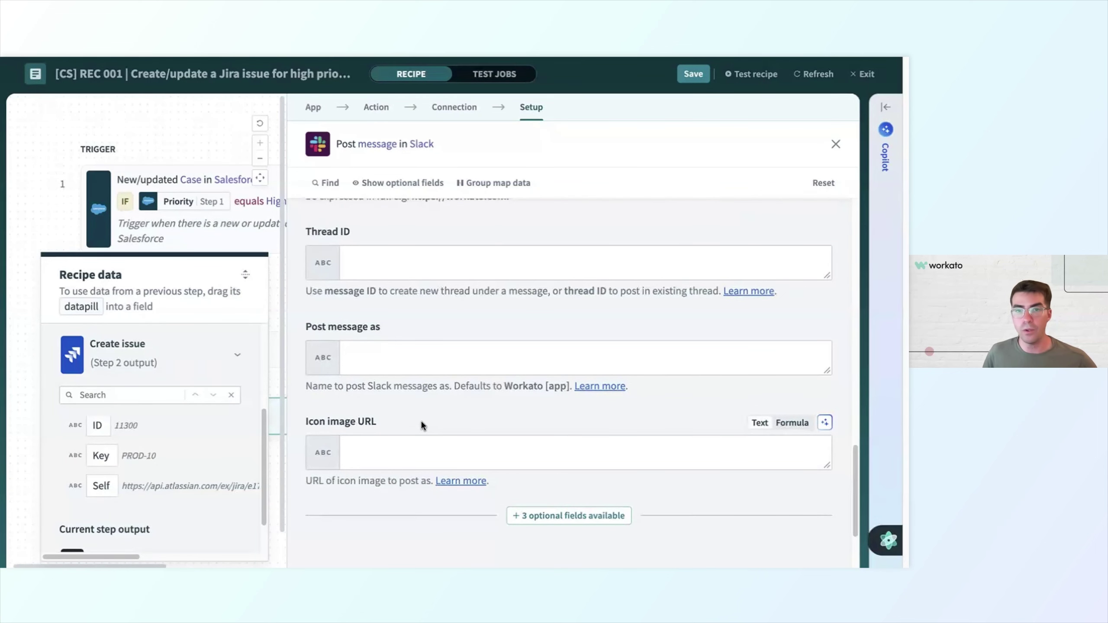
scroll(421, 423, up, 4)
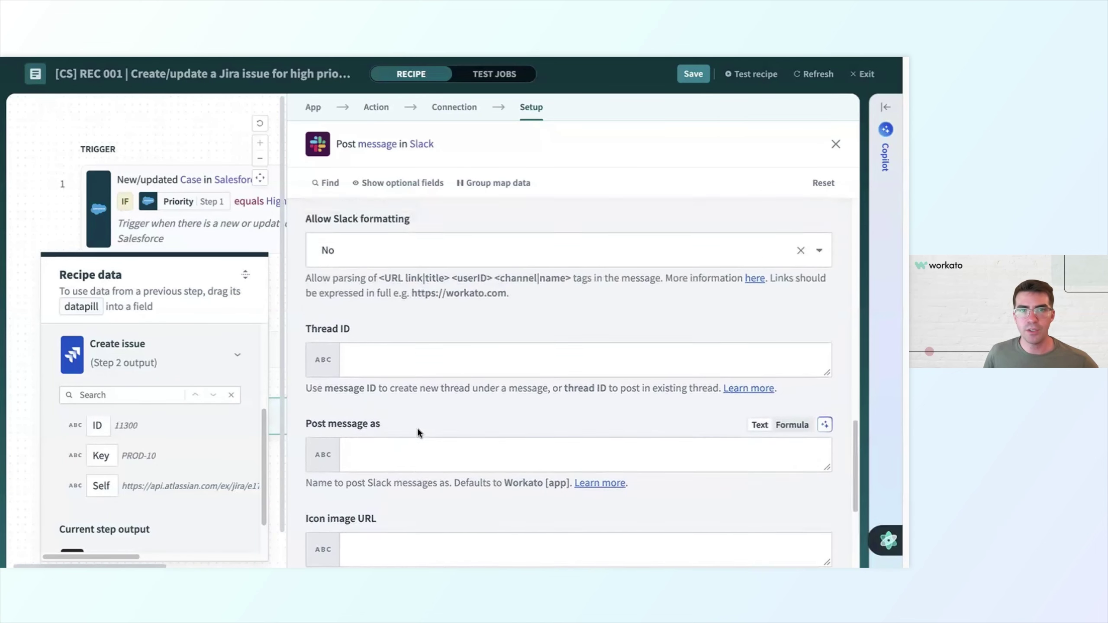
scroll(406, 418, up, 1)
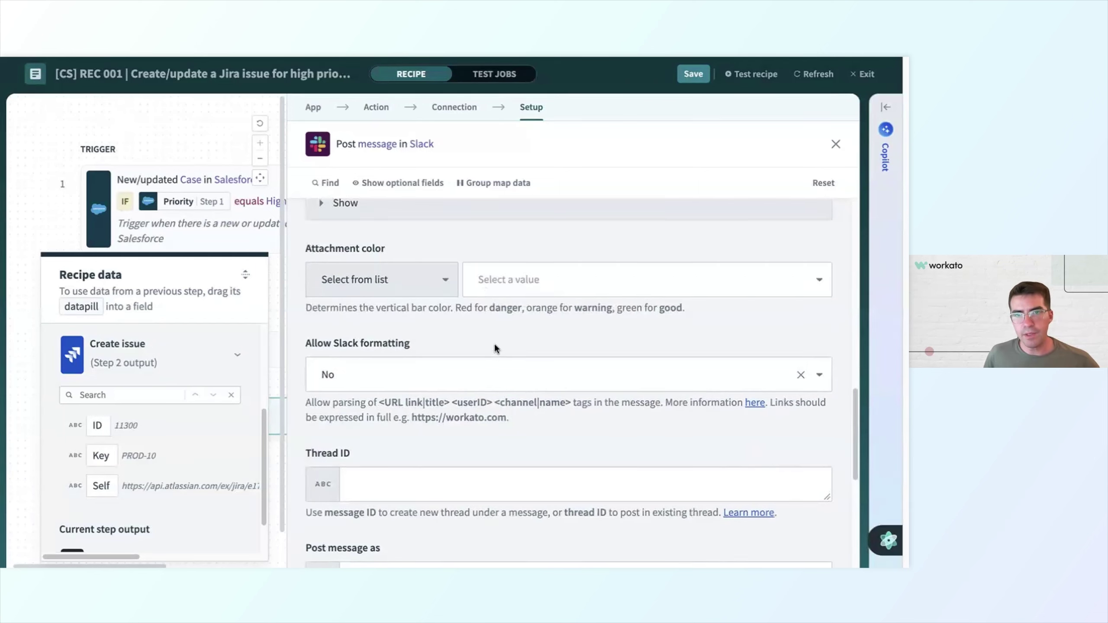
click(493, 279)
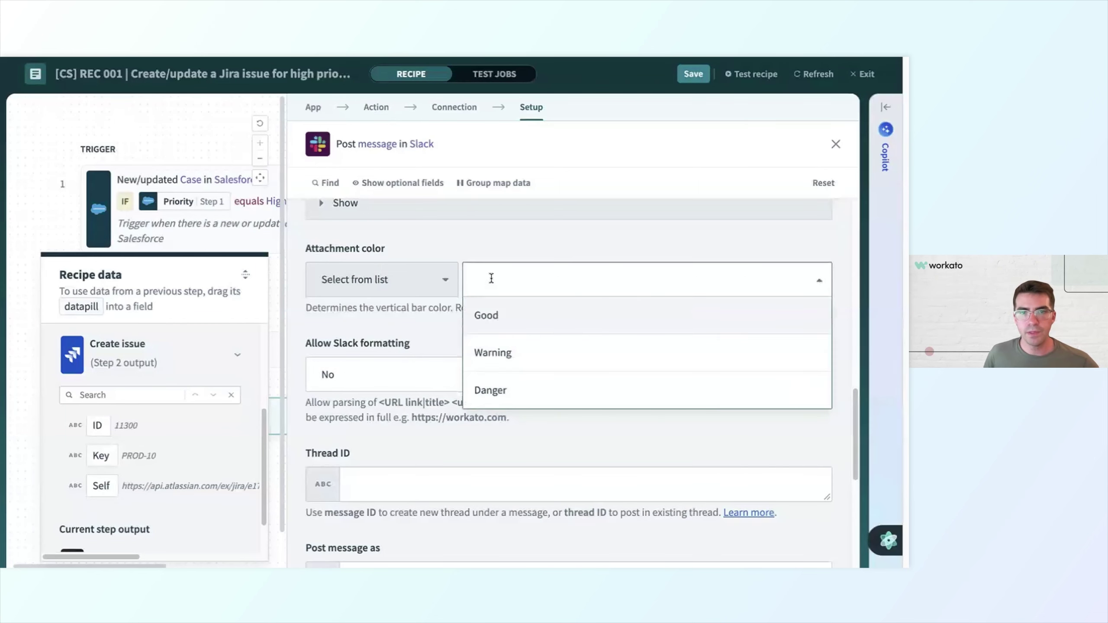
click(556, 364)
Close the Slack message setup, save the recipe, and repeat the existing test job.
scroll(523, 367, down, 4)
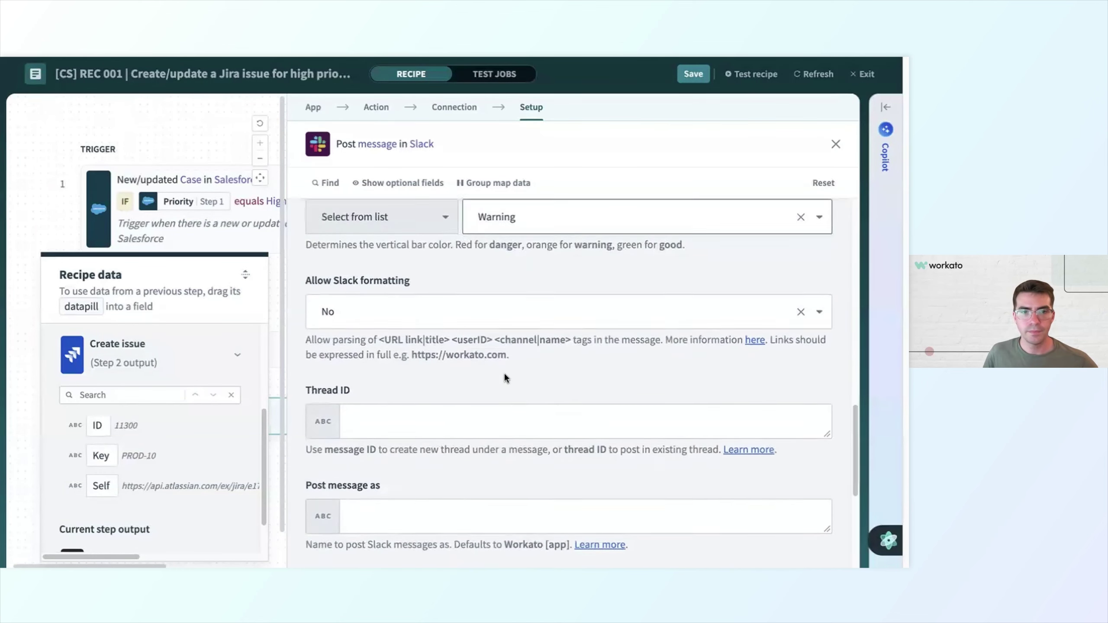
scroll(515, 406, down, 4)
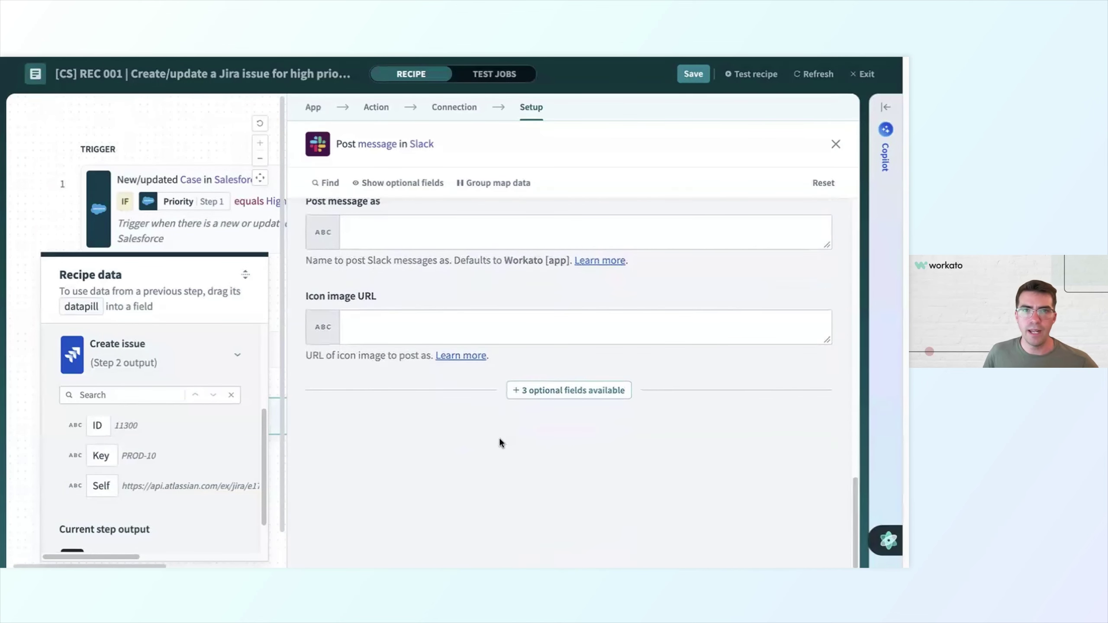
scroll(498, 428, up, 6)
scroll(498, 416, up, 10)
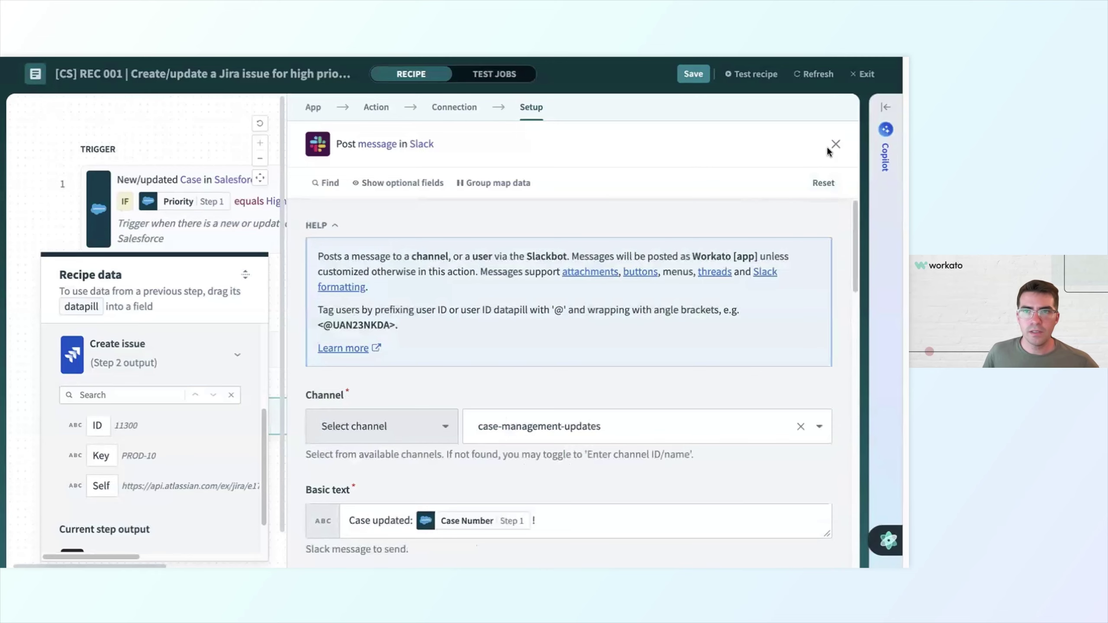
click(835, 144)
click(690, 74)
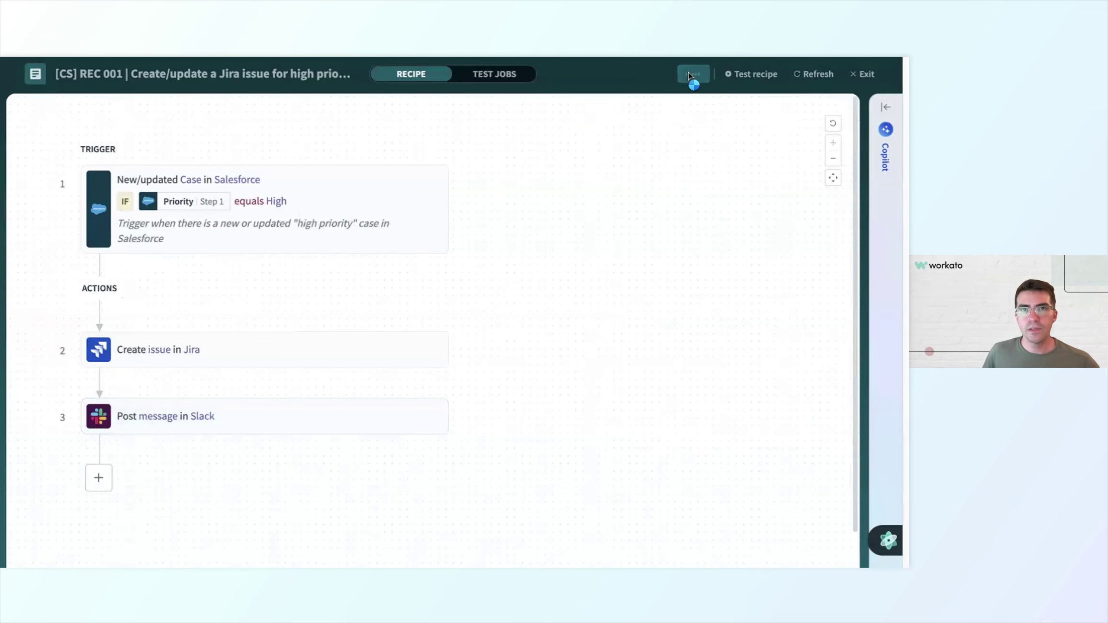
click(510, 74)
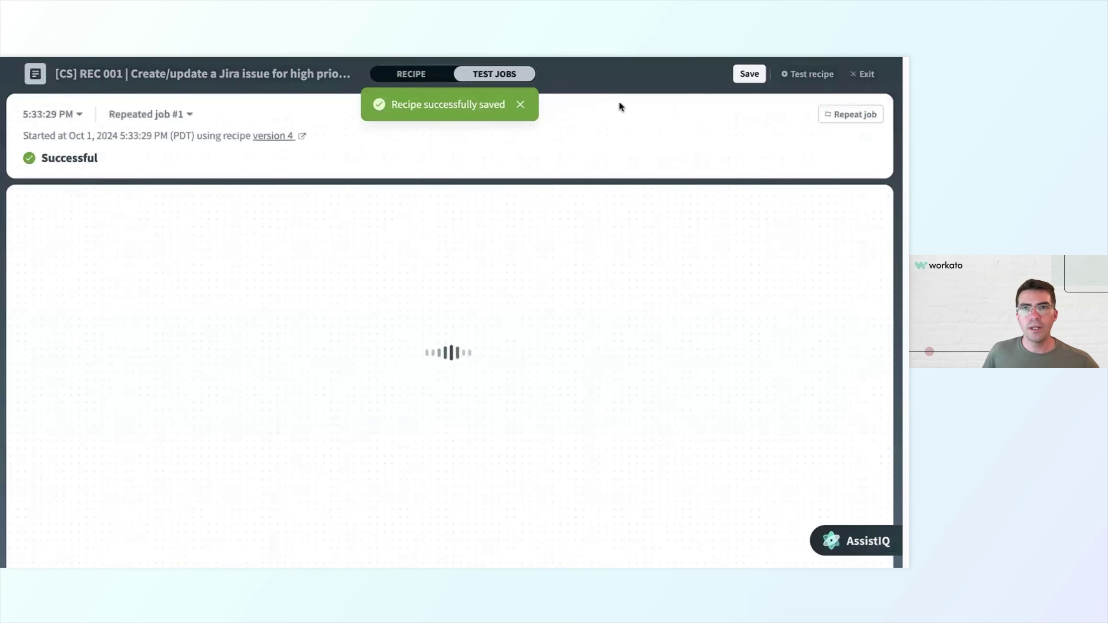
click(834, 116)
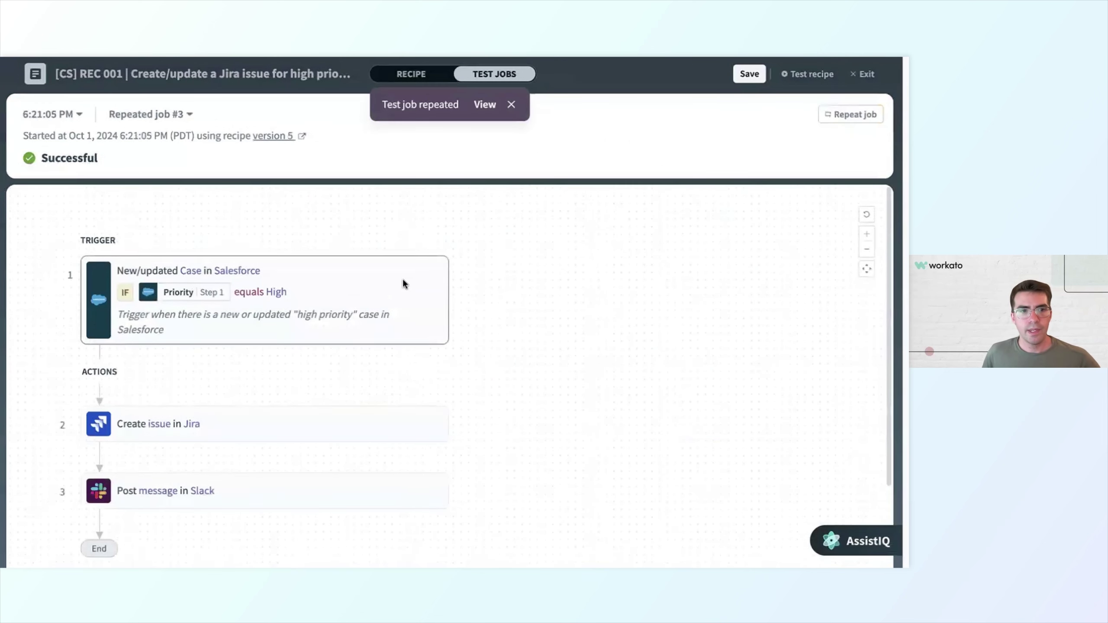
Inspect the test job's Post message in Slack step, and in Slack's #case-management-updates channel open the "Motor design hindering performance" link.
scroll(403, 281, down, 2)
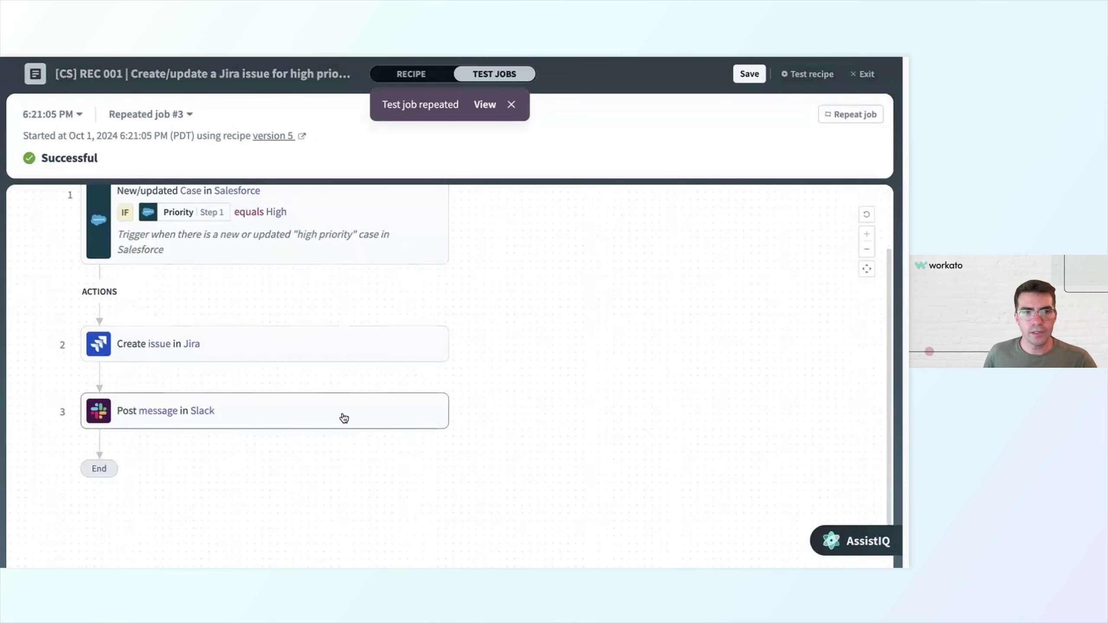
click(331, 418)
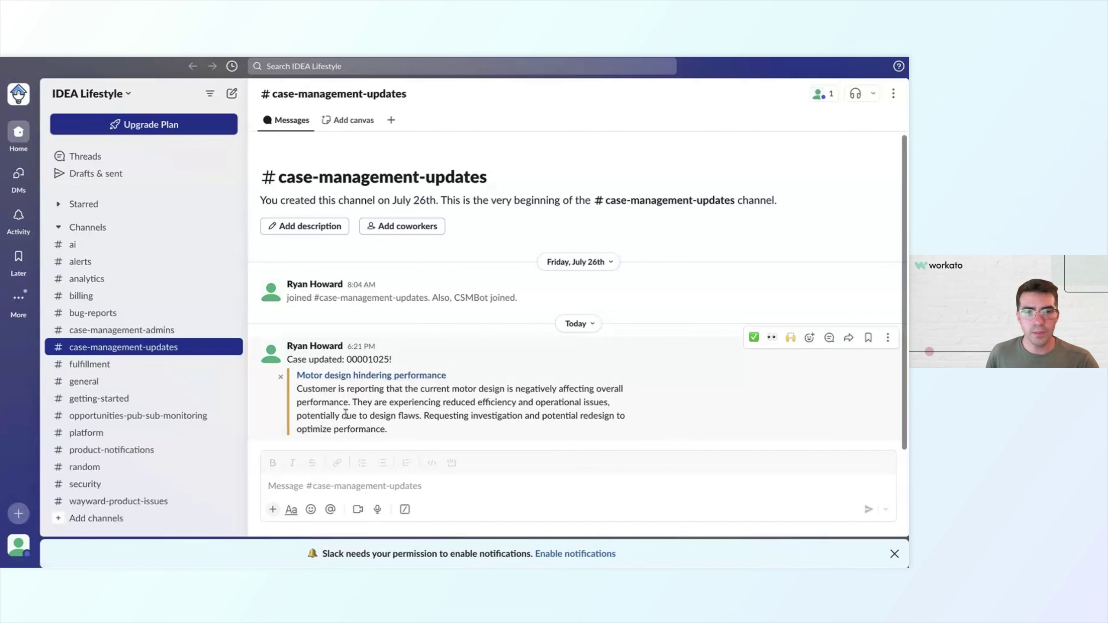
click(358, 377)
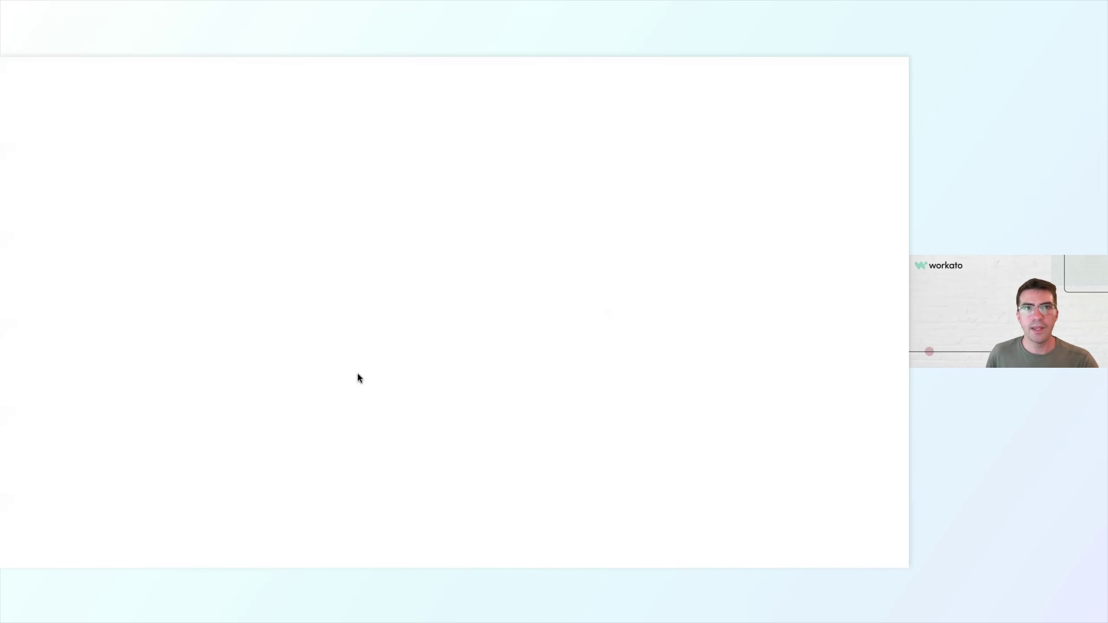